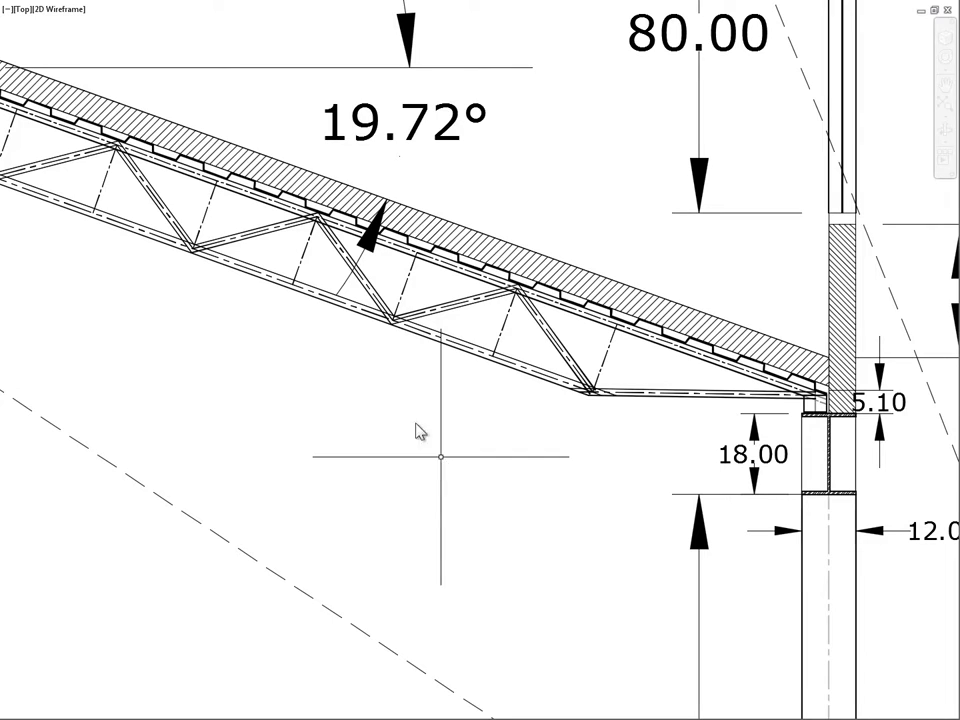
{"action": "scroll", "coordinate": [377, 538], "scroll_direction": "down", "scroll_amount": 4}
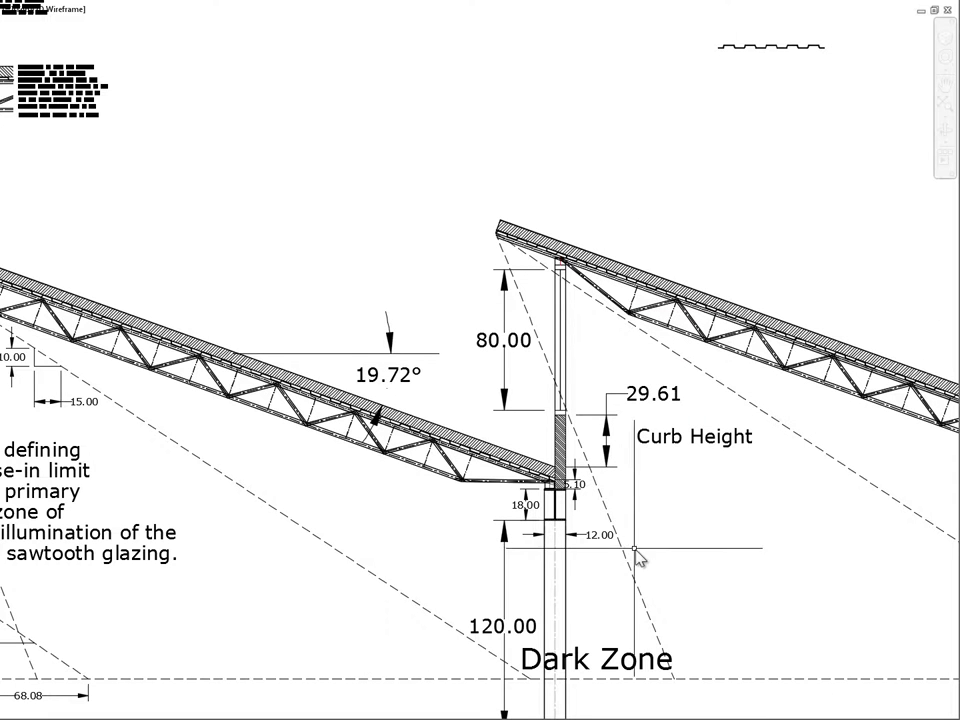
{"action": "scroll", "coordinate": [596, 531], "scroll_direction": "up", "scroll_amount": 2}
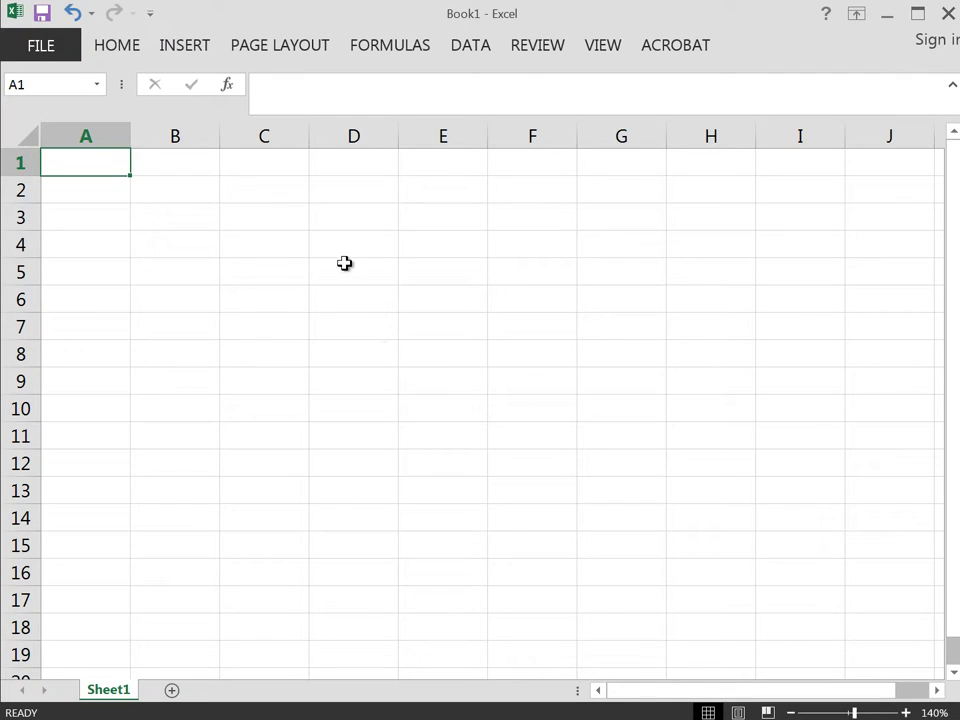
- Enter 0.08, 30 and 12 in cells D4, E4 and F4
{"action": "left_click", "coordinate": [351, 236]}
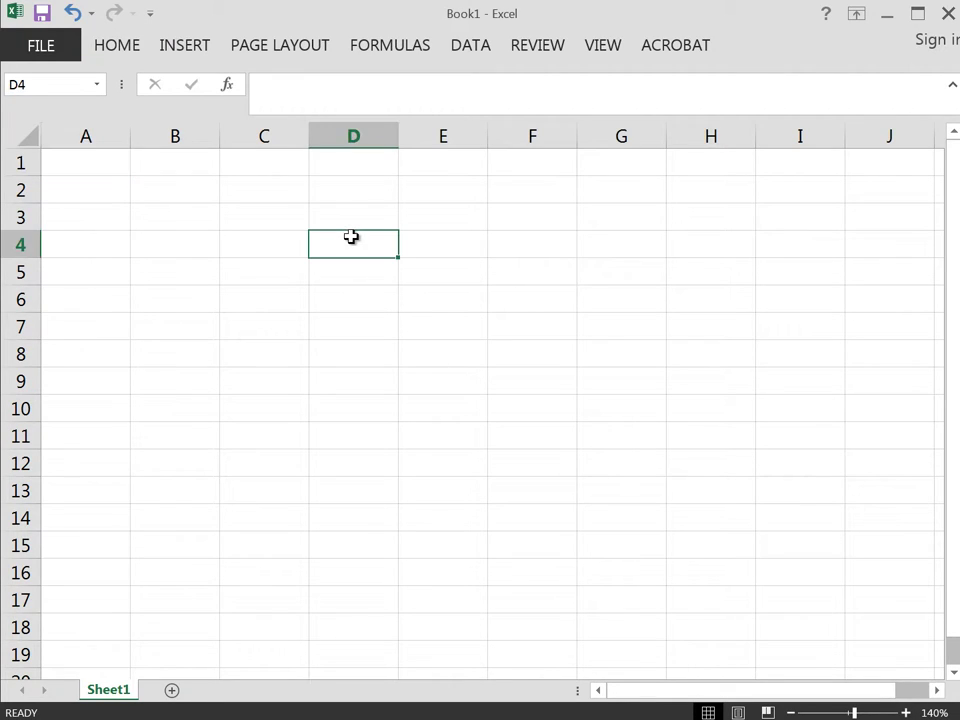
{"action": "type", "text": ".08"}
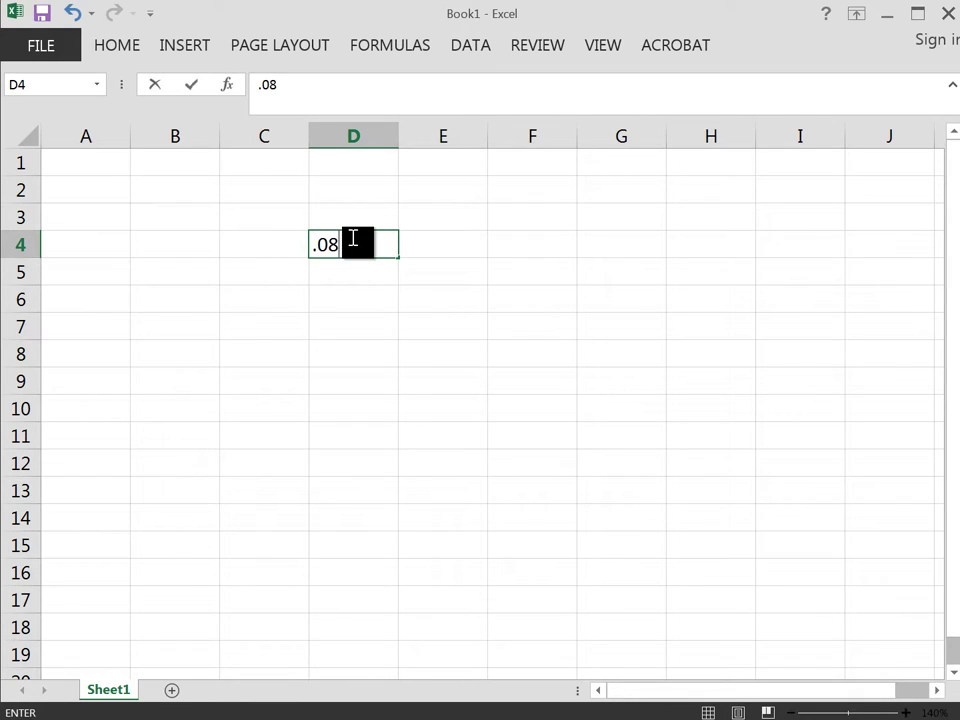
{"action": "left_click", "coordinate": [454, 241]}
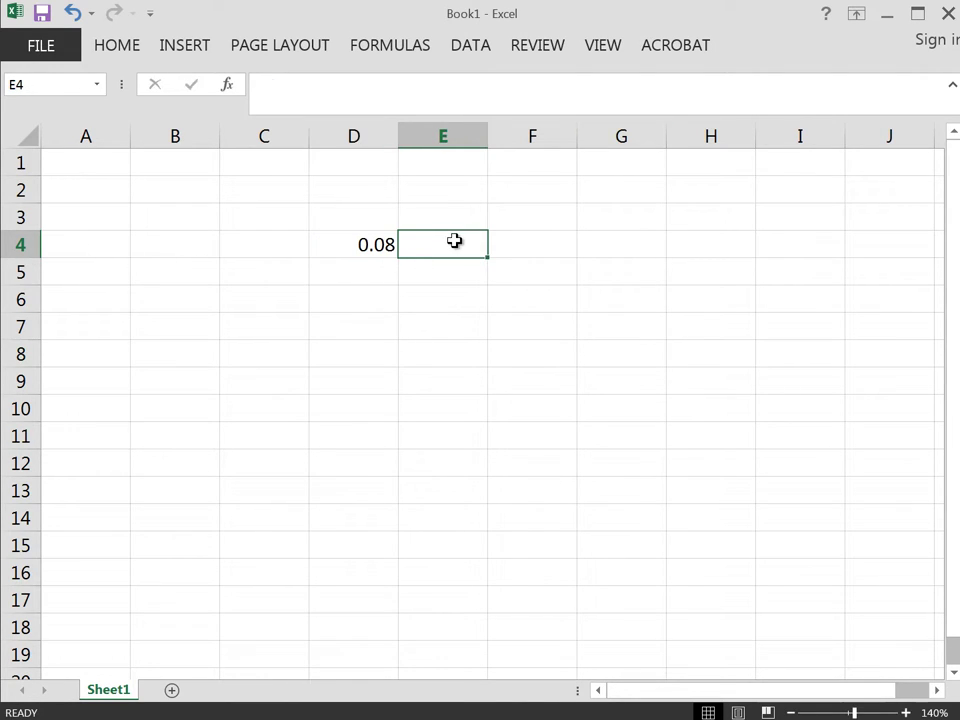
{"action": "type", "text": "30"}
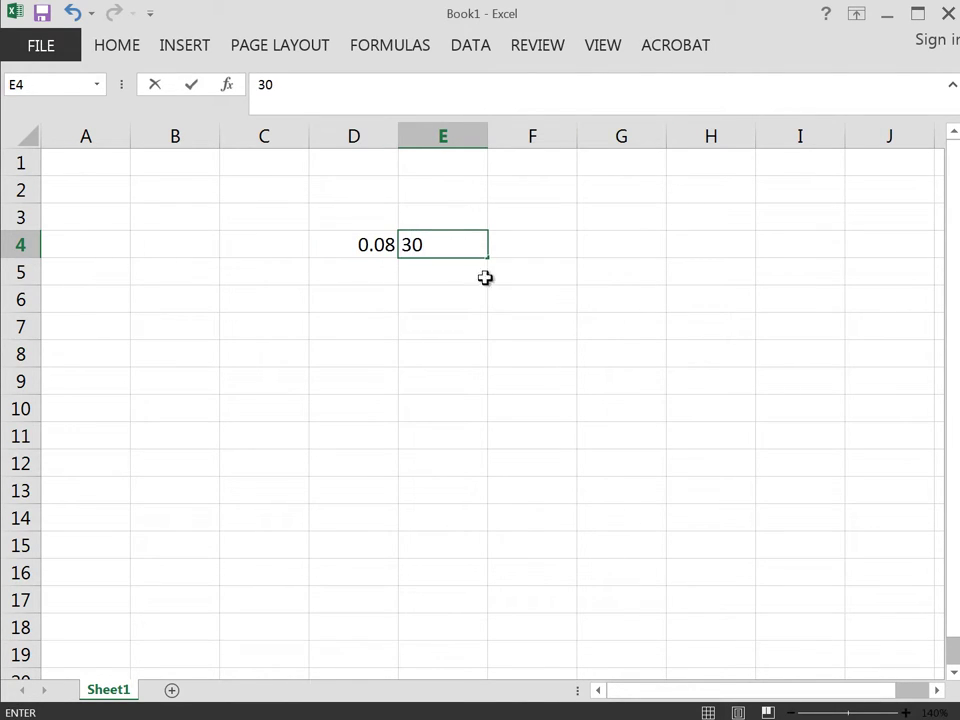
{"action": "left_click", "coordinate": [529, 236]}
{"action": "type", "text": "12"}
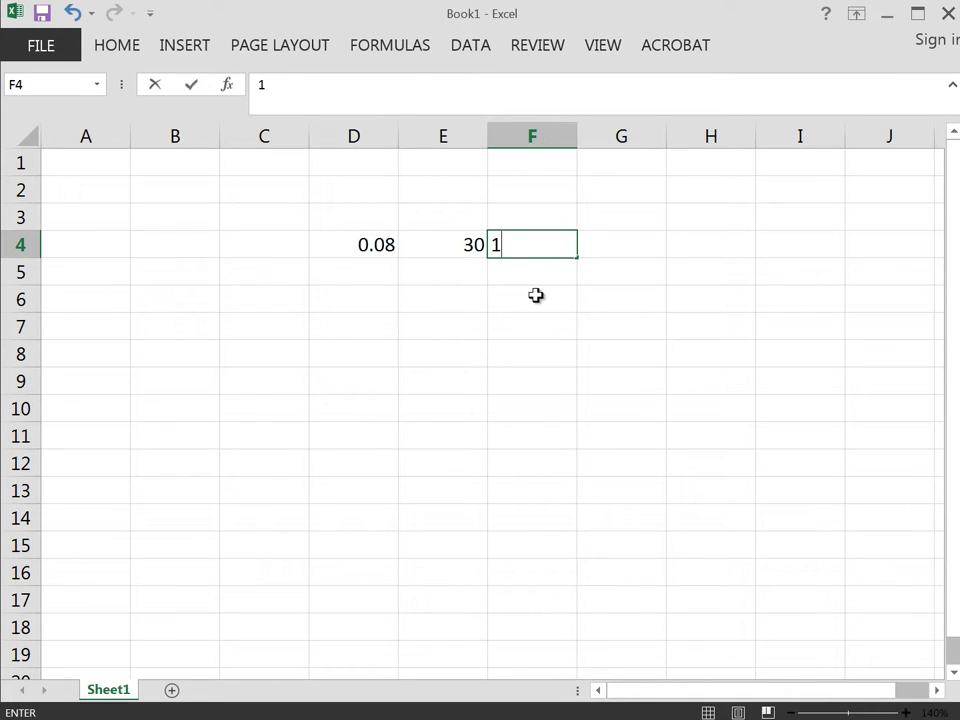
- Calculate the product of the three values in cell G4 with the formula =D4*E4*F4
{"action": "left_click", "coordinate": [610, 254]}
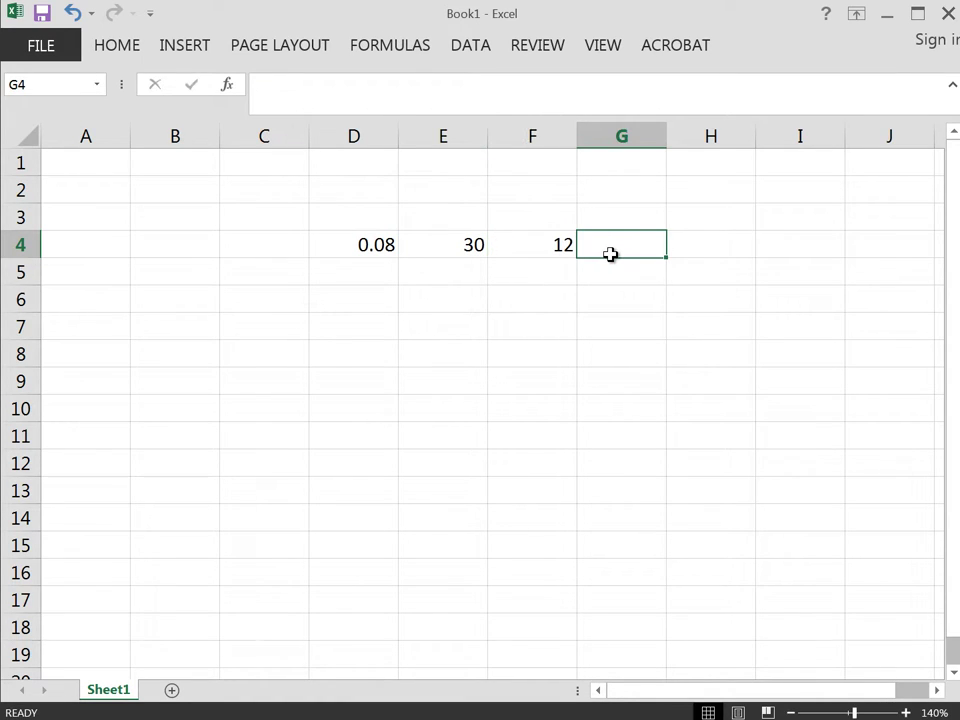
{"action": "type", "text": "+"}
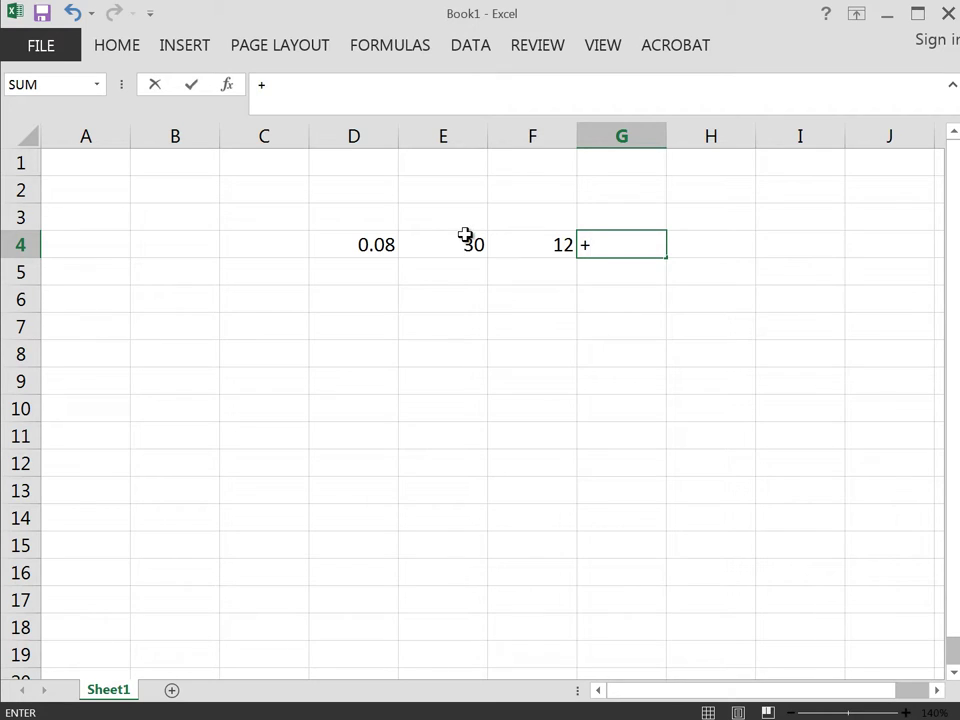
{"action": "type", "text": "="}
{"action": "left_click", "coordinate": [362, 244]}
{"action": "type", "text": "*"}
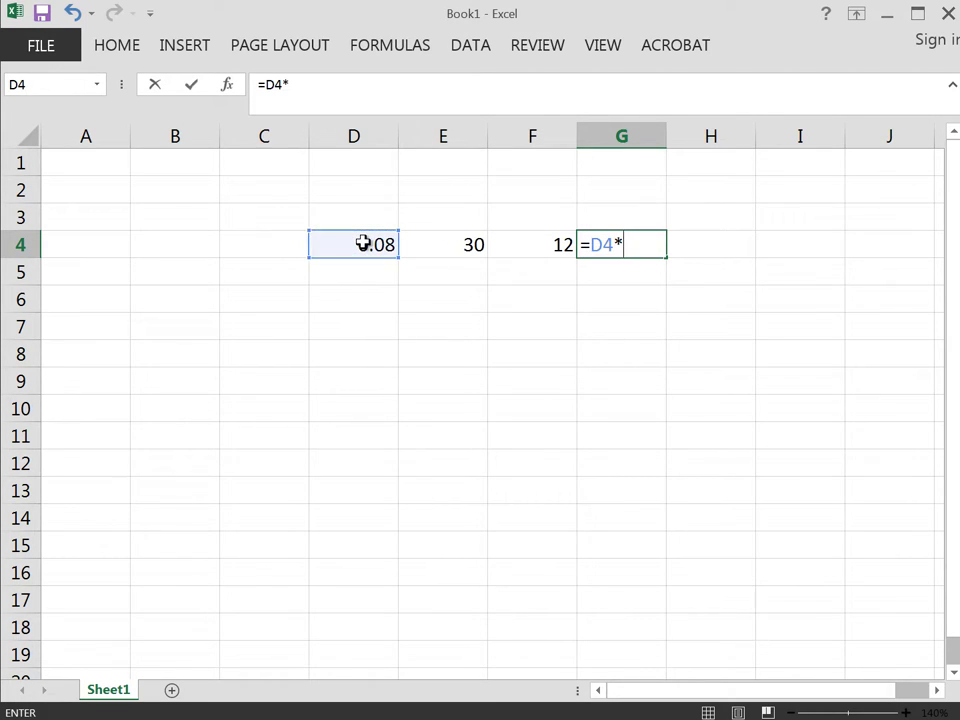
{"action": "left_click", "coordinate": [470, 244]}
{"action": "type", "text": "*"}
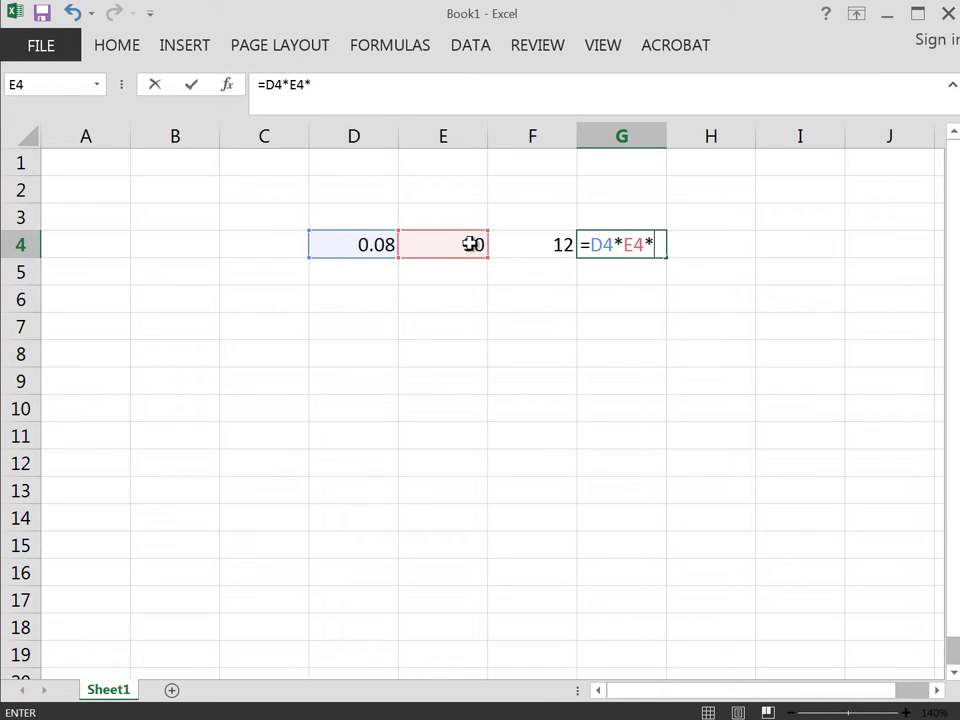
{"action": "left_click", "coordinate": [523, 247]}
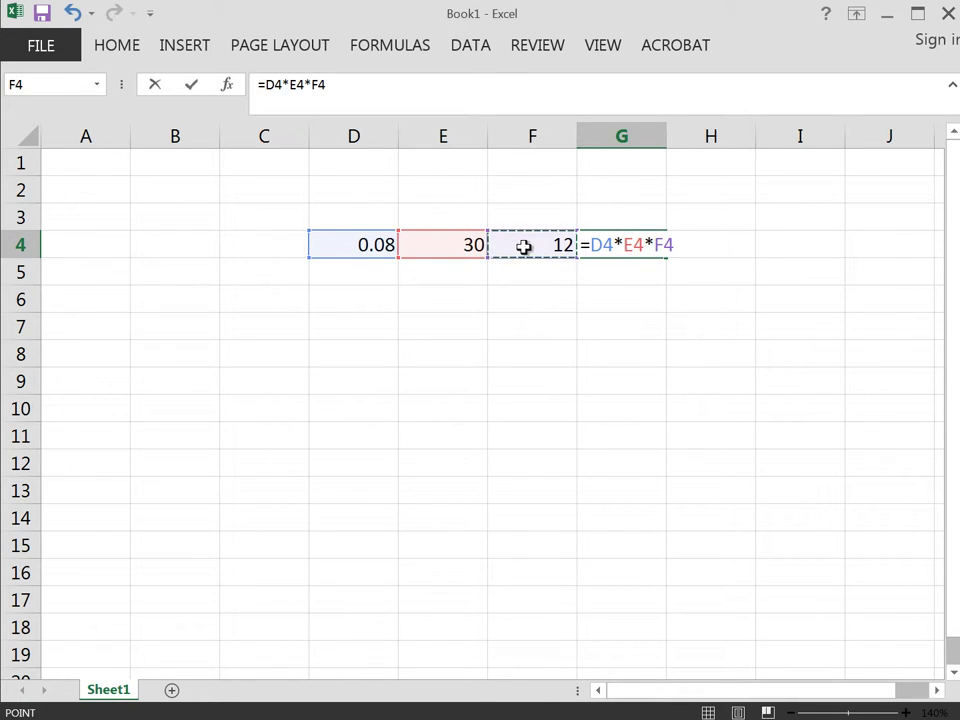
{"action": "key", "text": "Return"}
{"action": "left_click", "coordinate": [636, 336]}
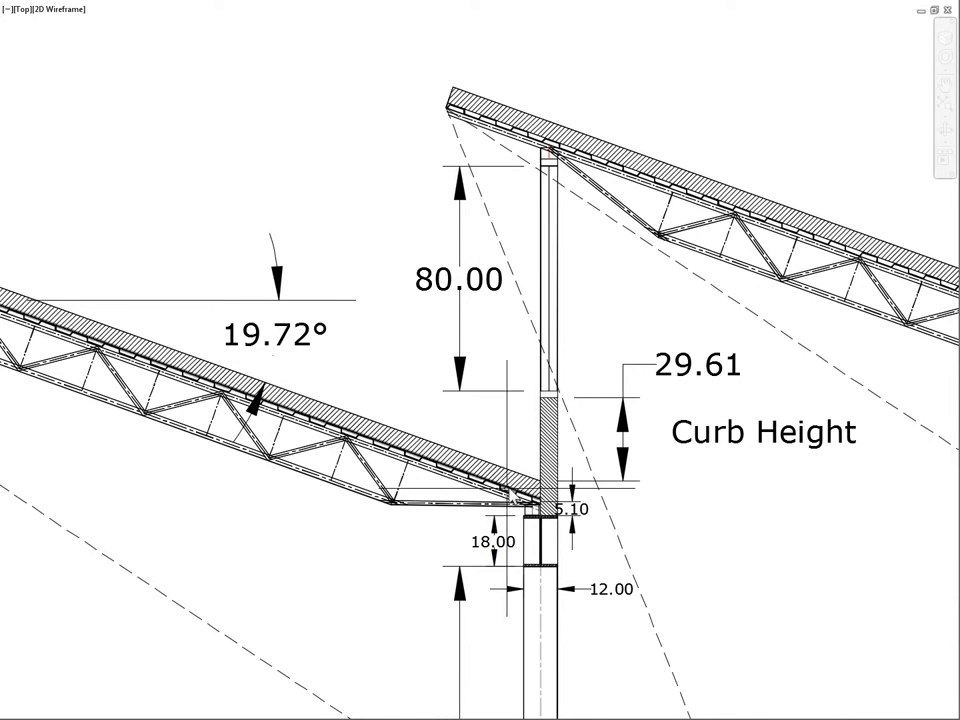
- Examine the Curb Height dimension and the two points it spans, at the roof surface and the top of the hatched curb
{"action": "scroll", "coordinate": [511, 481], "scroll_direction": "up", "scroll_amount": 4}
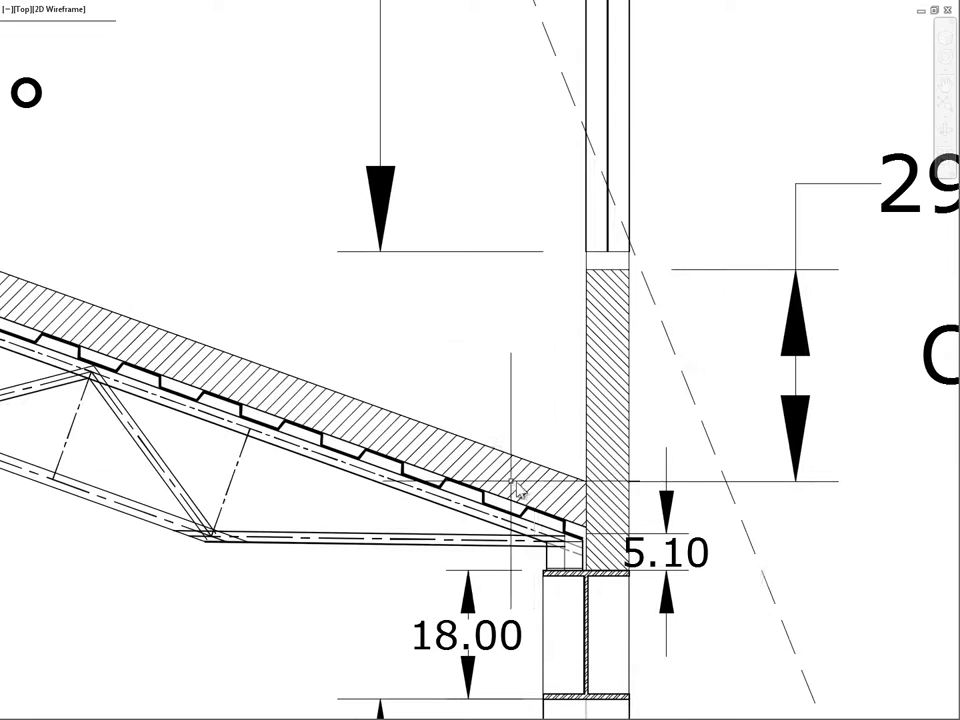
{"action": "left_click", "coordinate": [685, 482]}
{"action": "scroll", "coordinate": [553, 468], "scroll_direction": "up", "scroll_amount": 4}
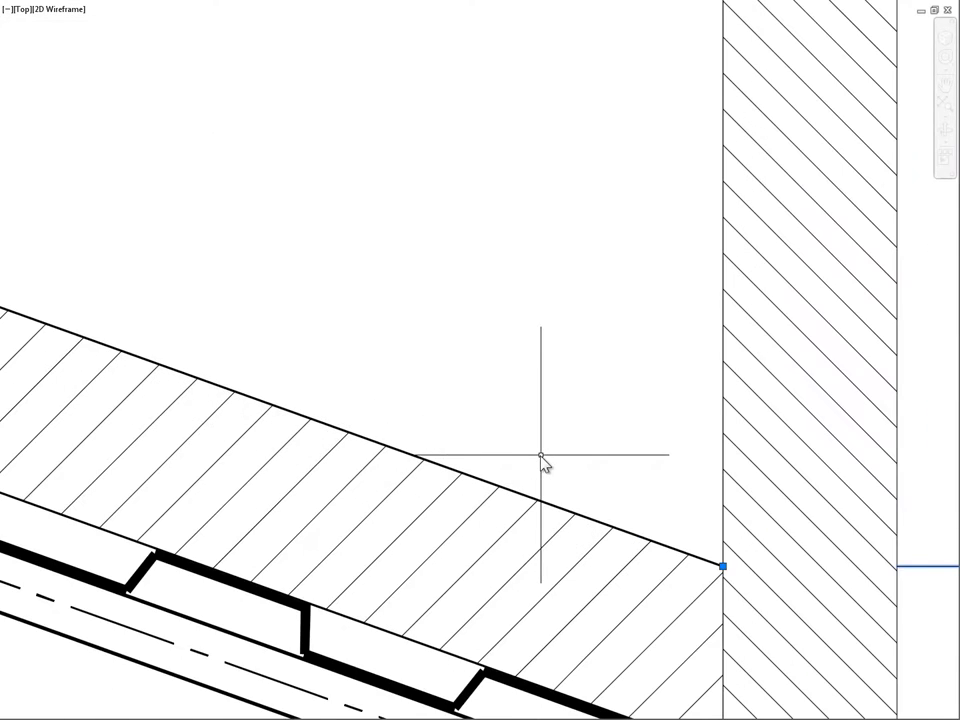
{"action": "scroll", "coordinate": [626, 440], "scroll_direction": "down", "scroll_amount": 4}
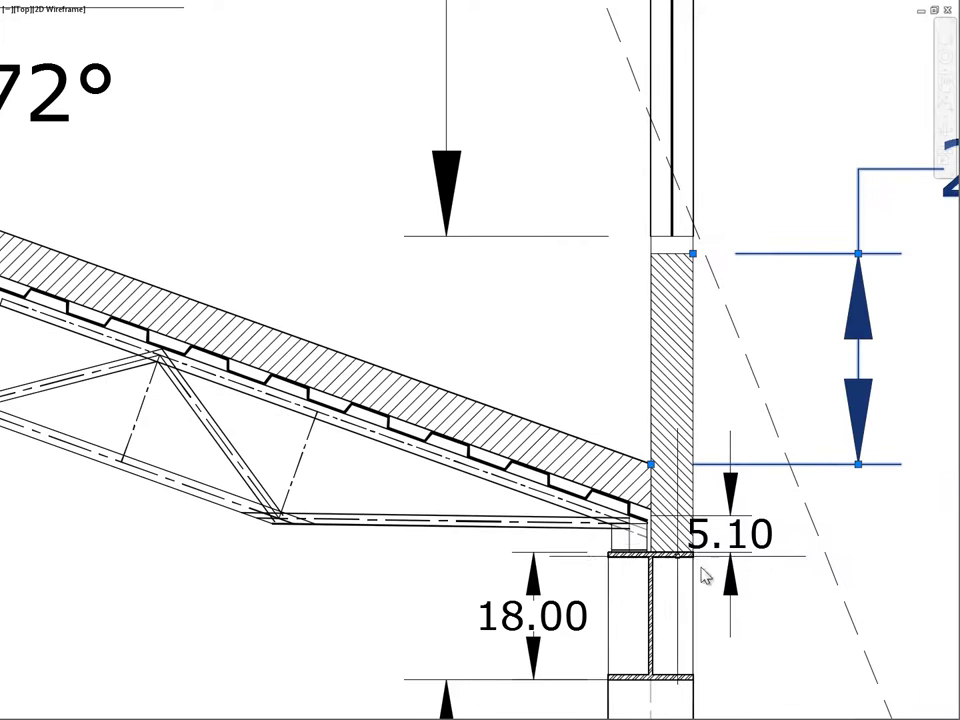
{"action": "left_click_drag", "start_coordinate": [790, 400], "coordinate": [488, 433]}
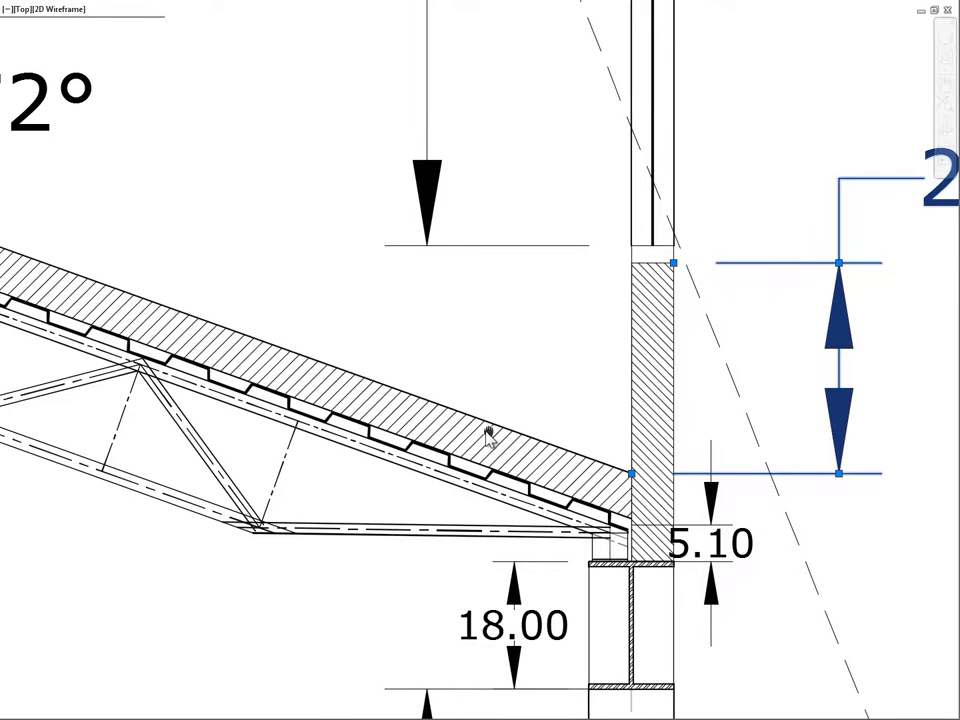
{"action": "scroll", "coordinate": [612, 488], "scroll_direction": "down", "scroll_amount": 3}
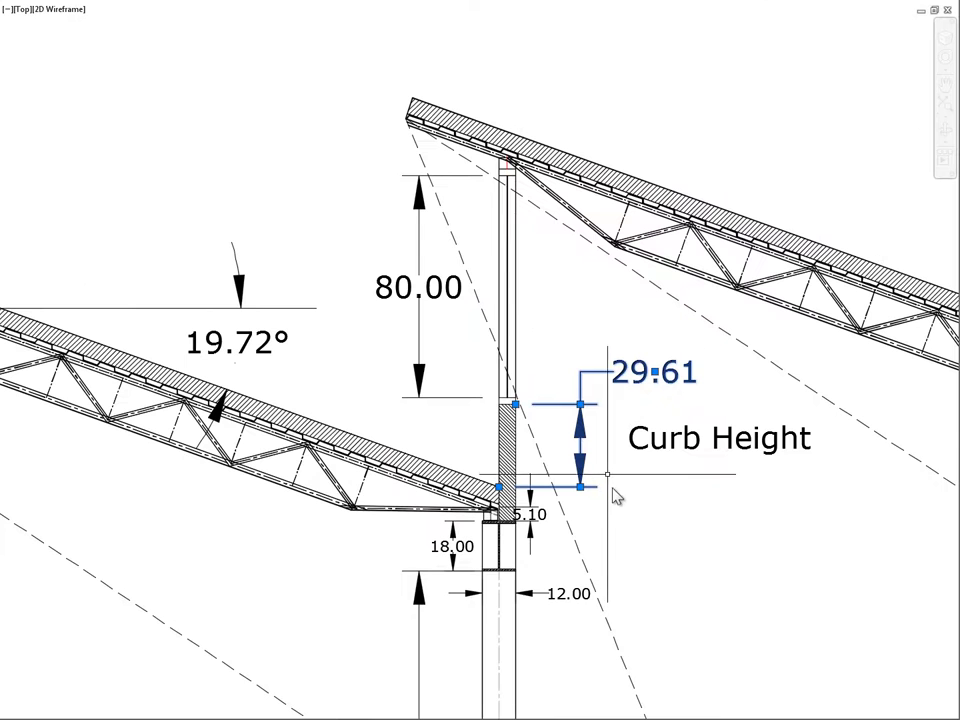
{"action": "scroll", "coordinate": [692, 536], "scroll_direction": "up", "scroll_amount": 3}
{"action": "scroll", "coordinate": [688, 532], "scroll_direction": "down", "scroll_amount": 2}
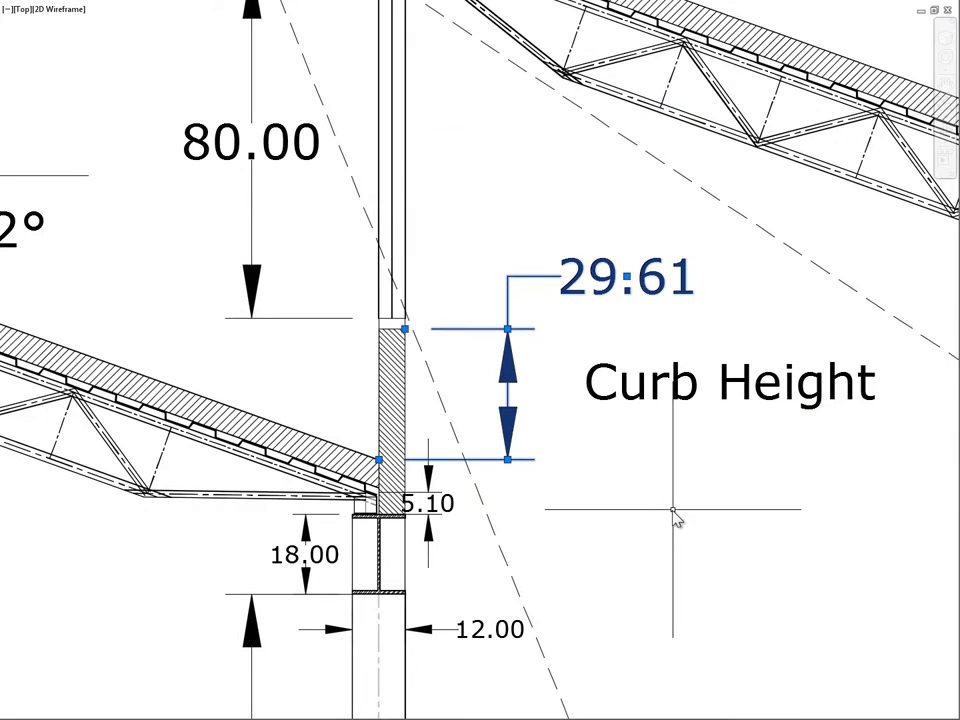
{"action": "key", "text": "Escape"}
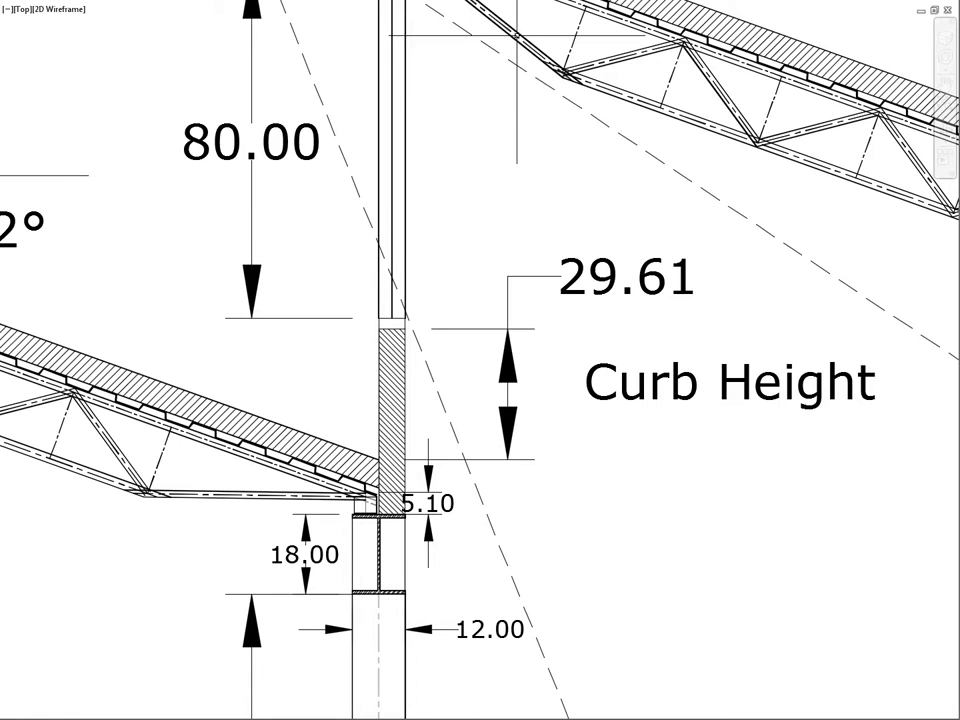
- Dimension the full height of the hatched curb wall from its top edge to the beam's upper flange, placing it beyond the Curb Height dimension
{"action": "scroll", "coordinate": [473, 438], "scroll_direction": "up", "scroll_amount": 2}
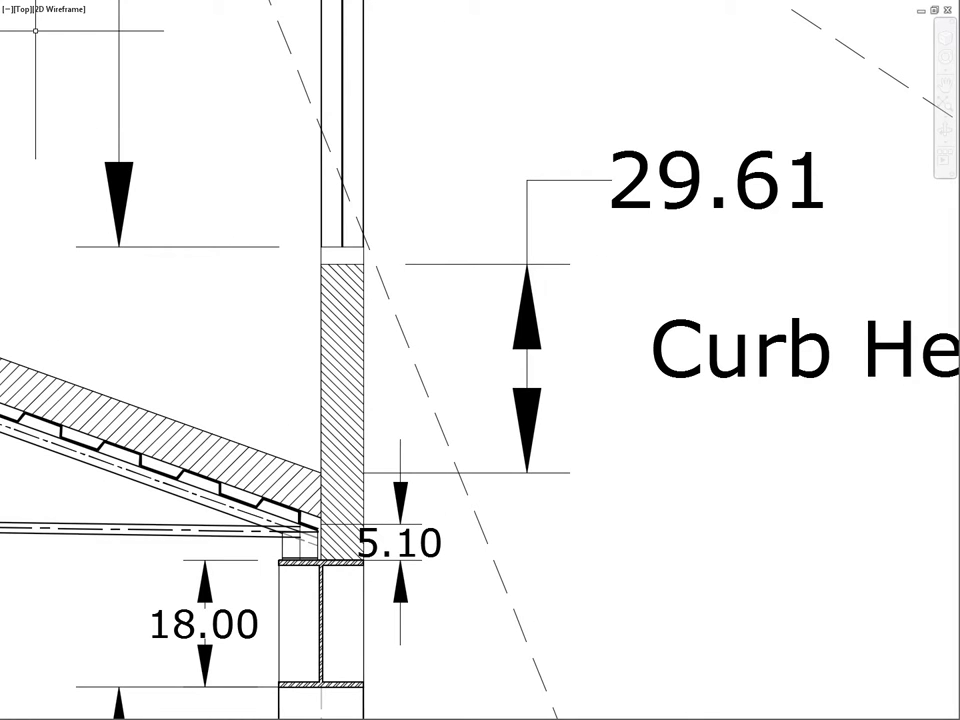
{"action": "type", "text": "l"}
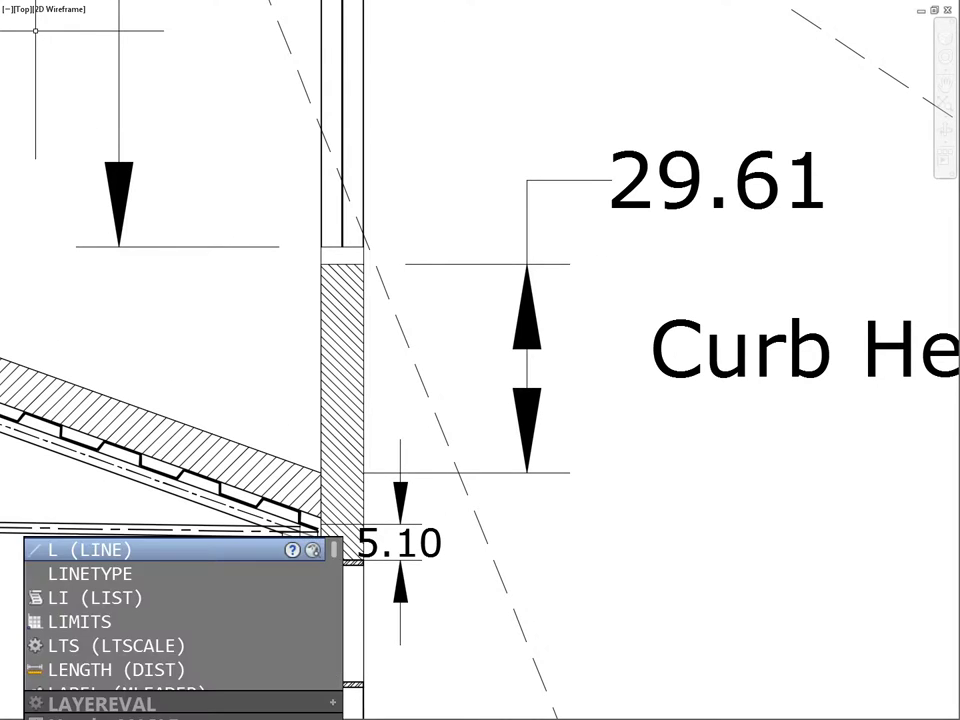
{"action": "key", "text": "BackSpace"}
{"action": "type", "text": "dim"}
{"action": "key", "text": "Return"}
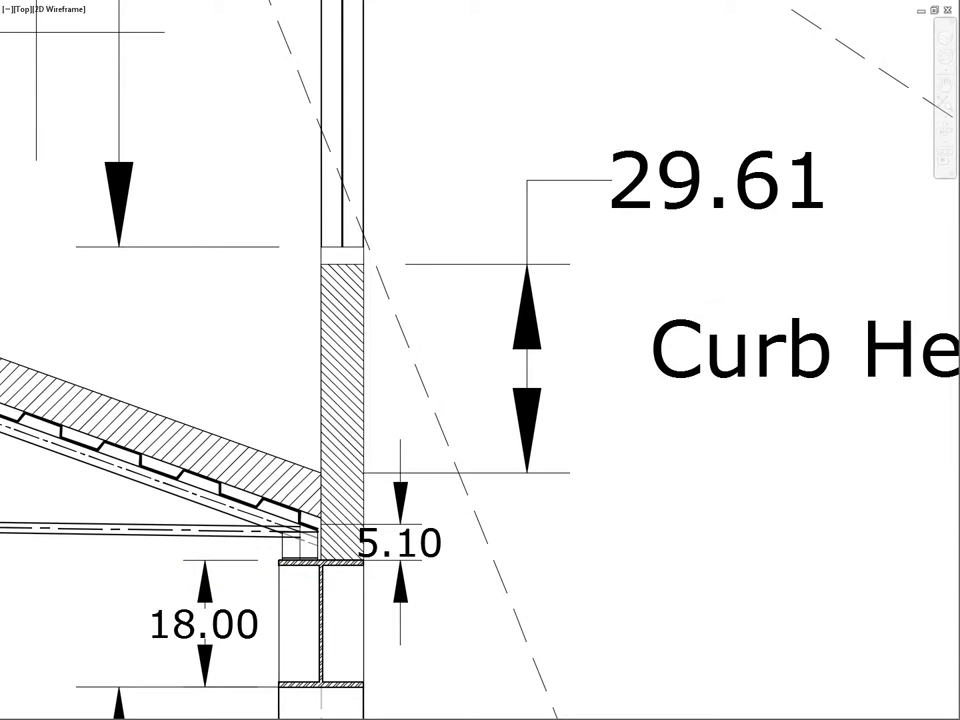
{"action": "left_click", "coordinate": [364, 266]}
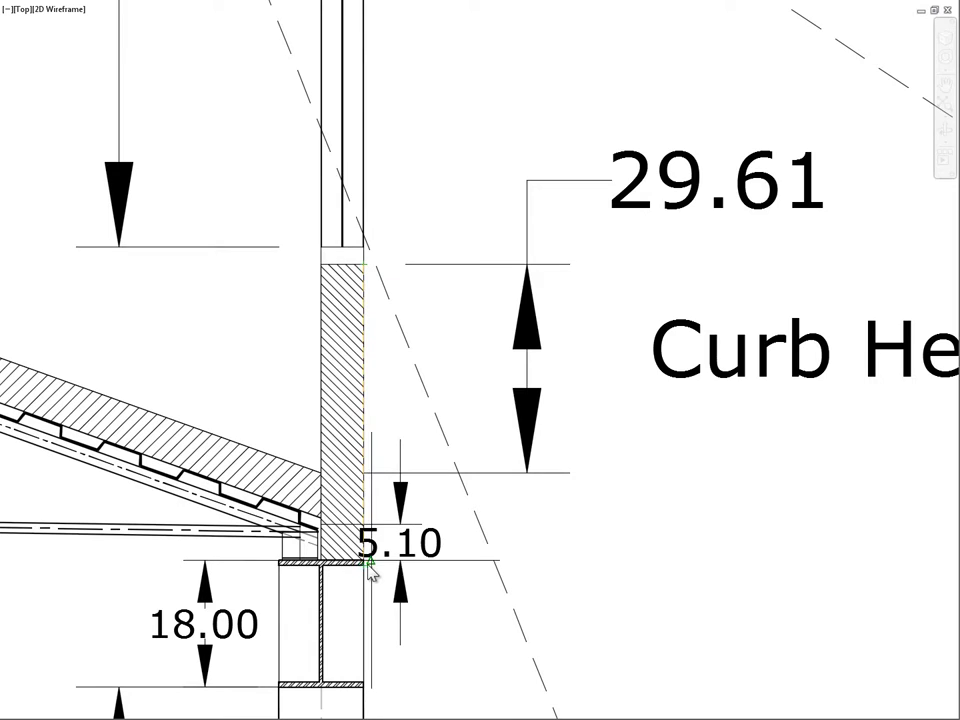
{"action": "scroll", "coordinate": [368, 566], "scroll_direction": "up", "scroll_amount": 6}
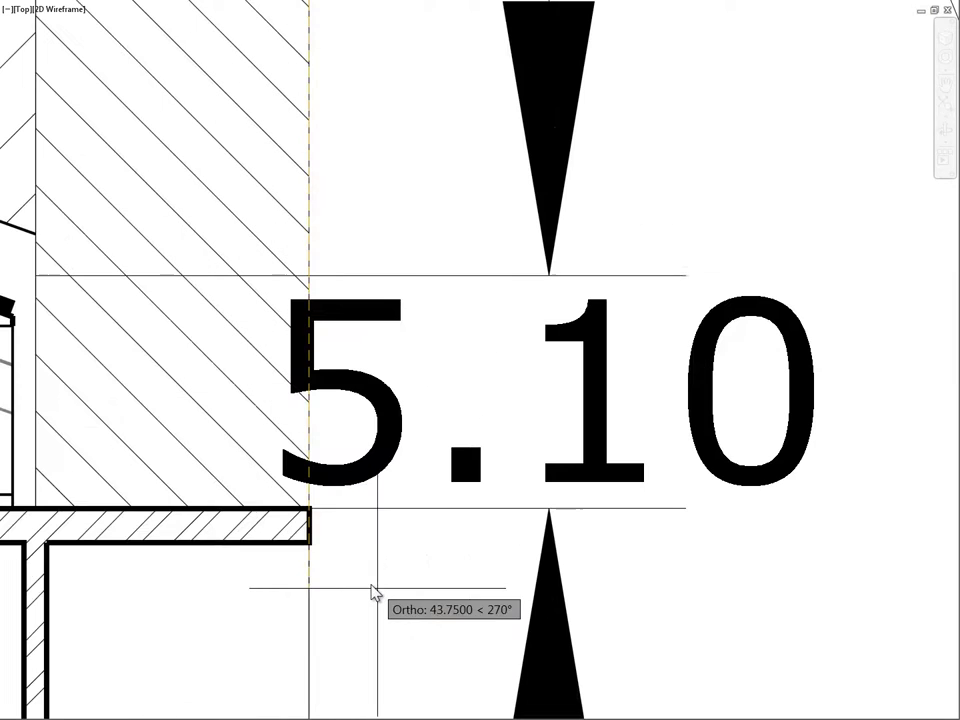
{"action": "left_click", "coordinate": [307, 512]}
{"action": "scroll", "coordinate": [307, 512], "scroll_direction": "down", "scroll_amount": 4}
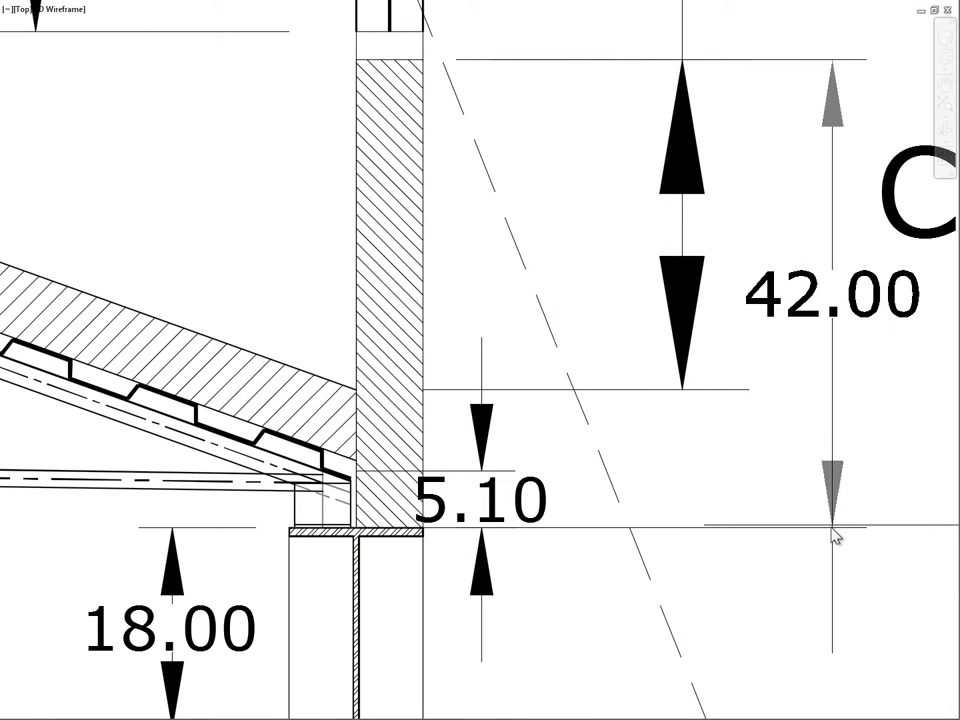
{"action": "left_click", "coordinate": [804, 529]}
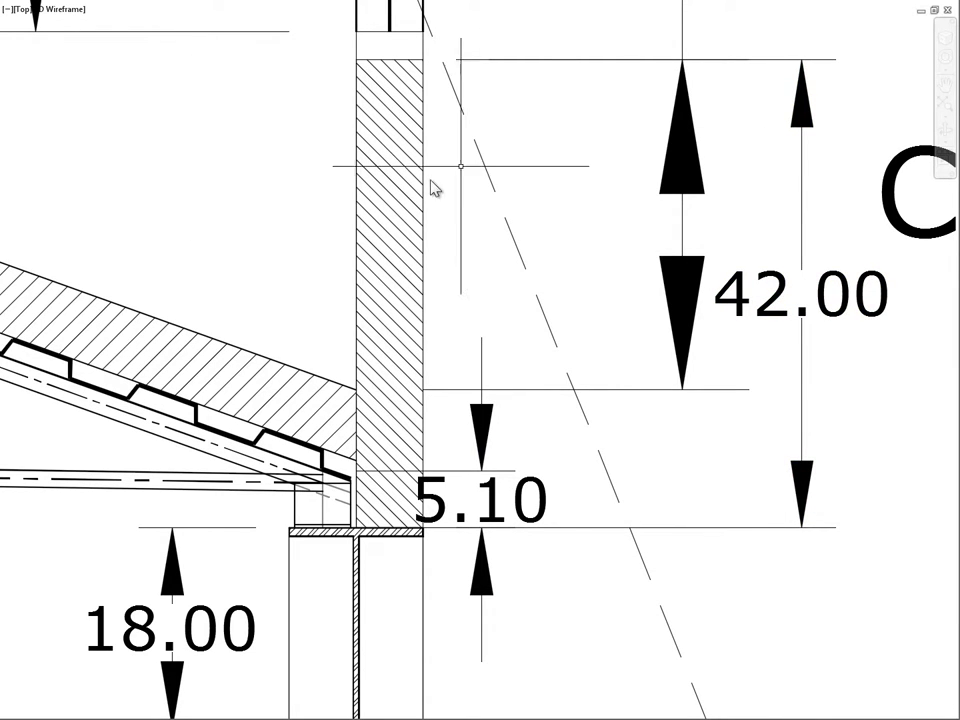
- Examine the sill piece between the hatched curb wall and the sawtooth glazing in the section
{"action": "scroll", "coordinate": [435, 189], "scroll_direction": "down", "scroll_amount": 2}
{"action": "scroll", "coordinate": [285, 685], "scroll_direction": "down", "scroll_amount": 2}
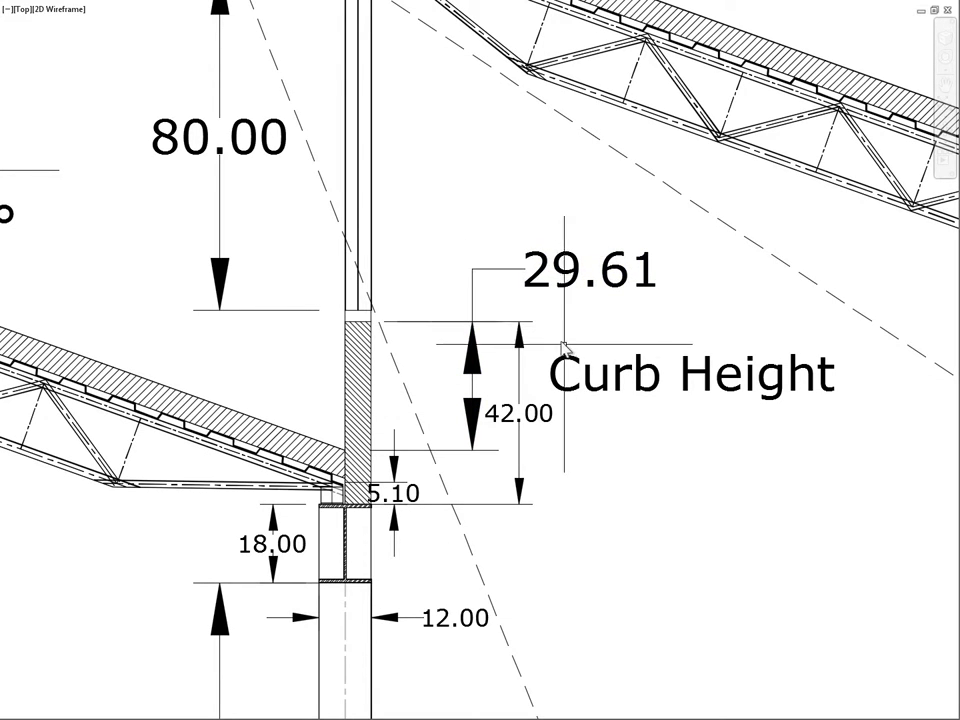
{"action": "scroll", "coordinate": [568, 339], "scroll_direction": "down", "scroll_amount": 2}
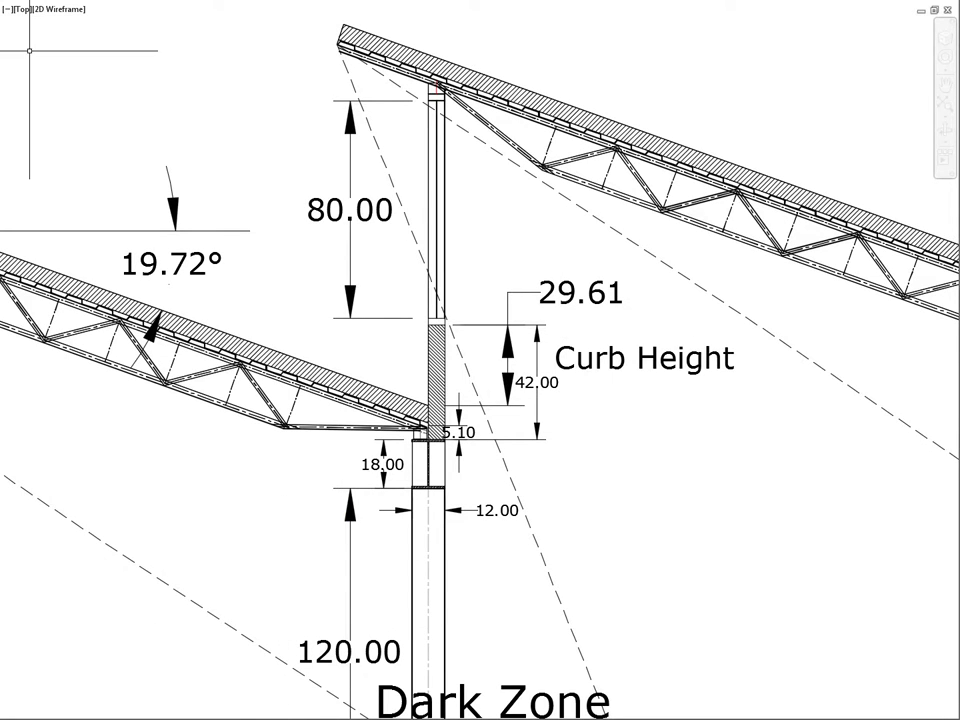
{"action": "scroll", "coordinate": [427, 330], "scroll_direction": "up", "scroll_amount": 2}
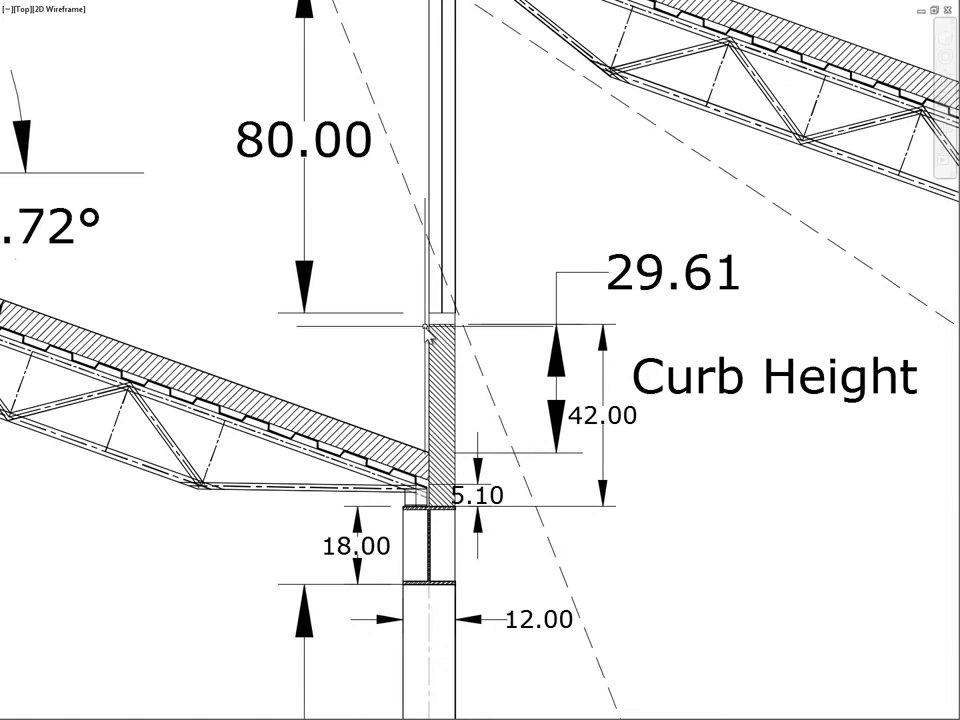
{"action": "mouse_move", "coordinate": [415, 260]}
{"action": "left_mouse_down"}
{"action": "mouse_move", "coordinate": [478, 326]}
{"action": "mouse_move", "coordinate": [478, 345]}
{"action": "mouse_move", "coordinate": [388, 274]}
{"action": "mouse_move", "coordinate": [489, 343]}
{"action": "left_mouse_up"}
{"action": "scroll", "coordinate": [489, 271], "scroll_direction": "down", "scroll_amount": 2}
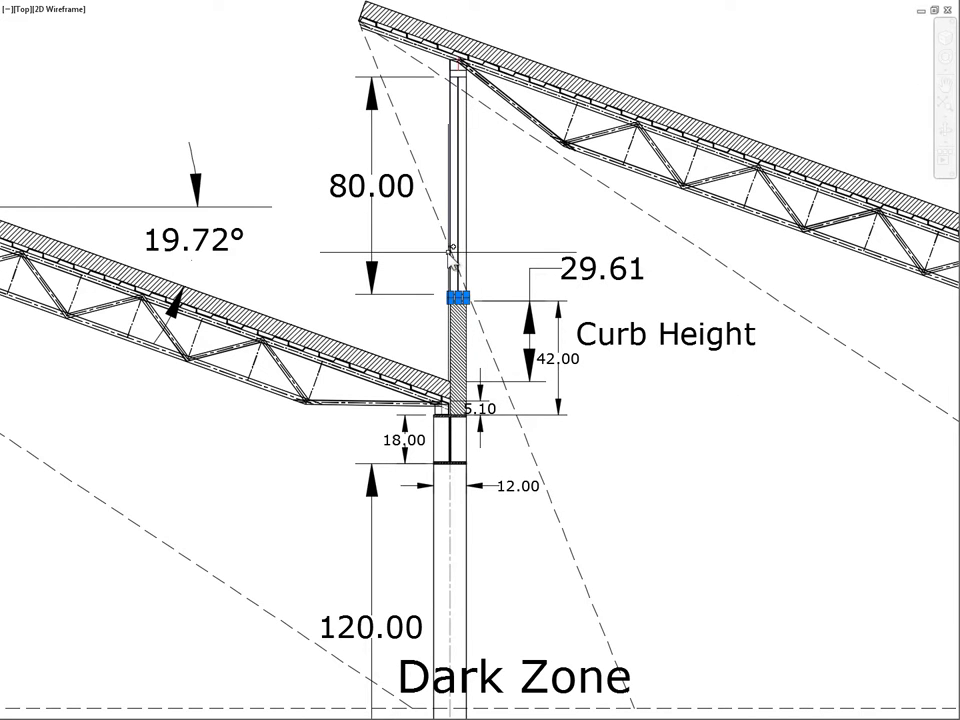
{"action": "key", "text": "Escape"}
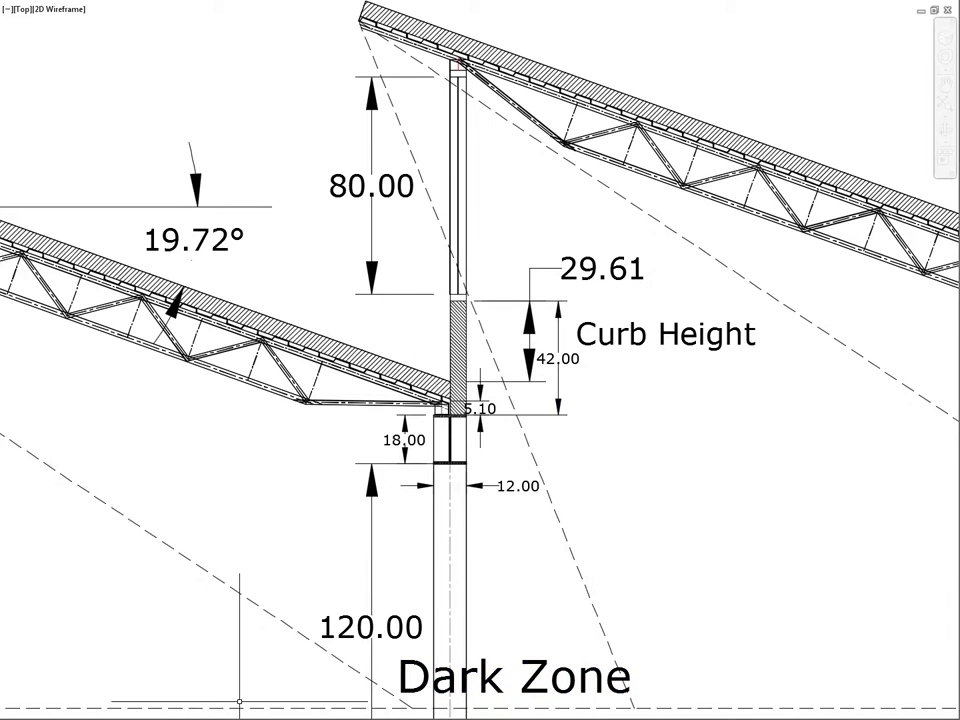
- Switch to the Excel workbook and label cell D7 "Area of floor being illuminated by the sawtooth"
{"action": "key", "text": "alt+Tab"}
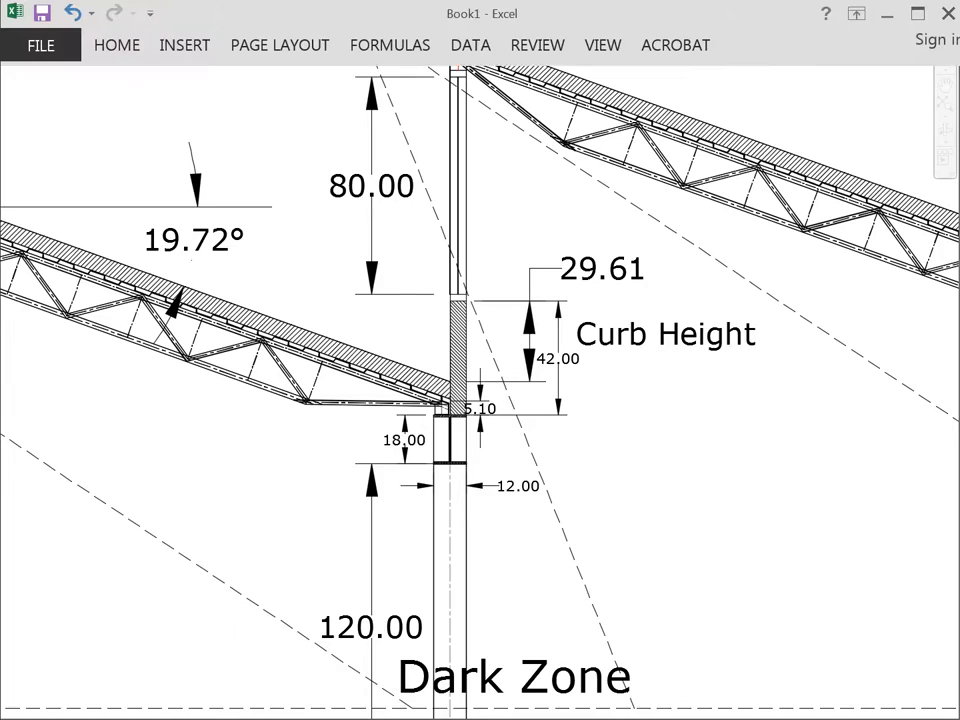
{"action": "left_click", "coordinate": [370, 323]}
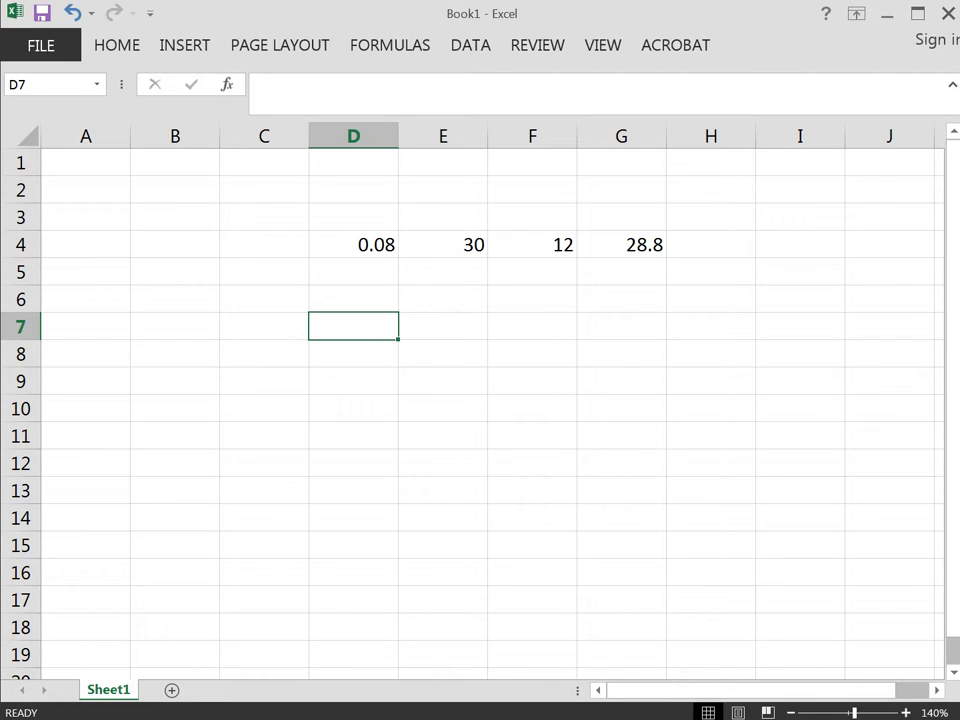
{"action": "type", "text": "Area"}
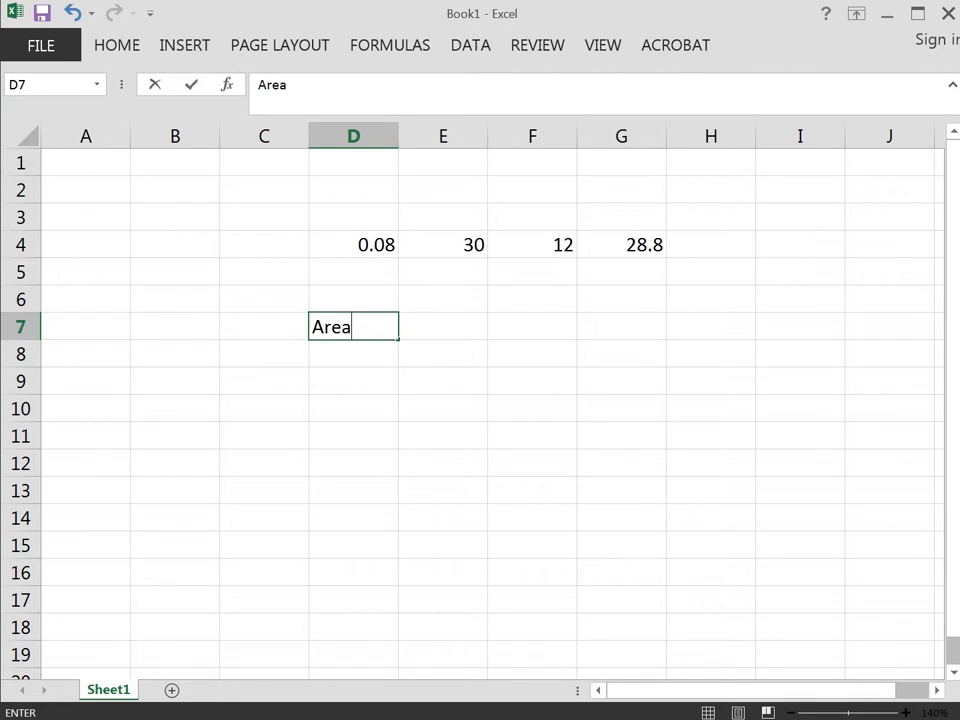
{"action": "type", "text": " of floor b"}
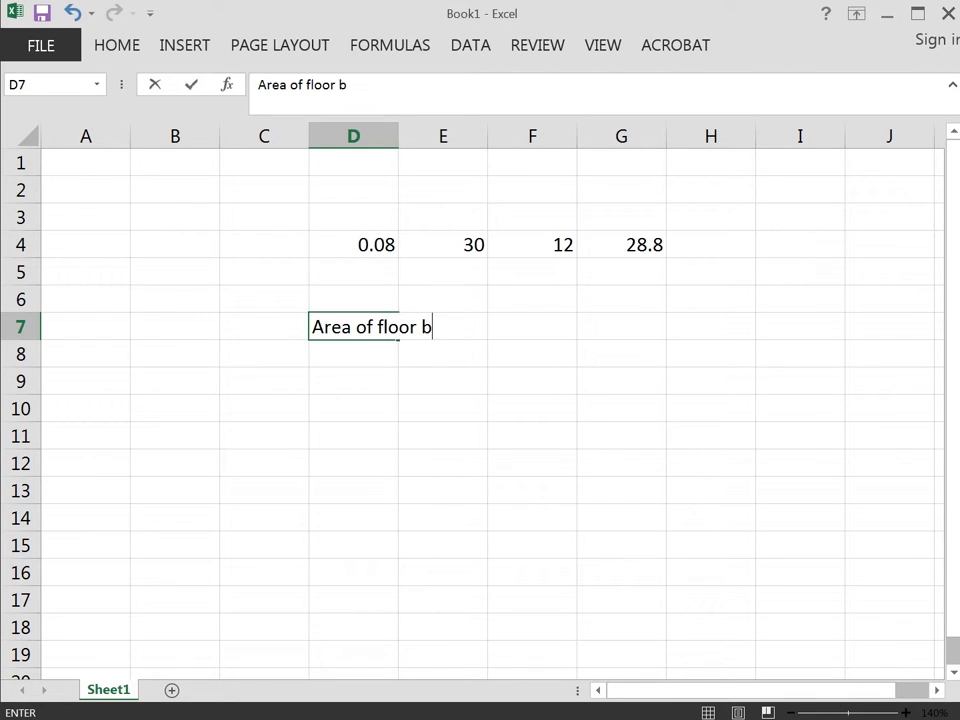
{"action": "type", "text": "eing illumin"}
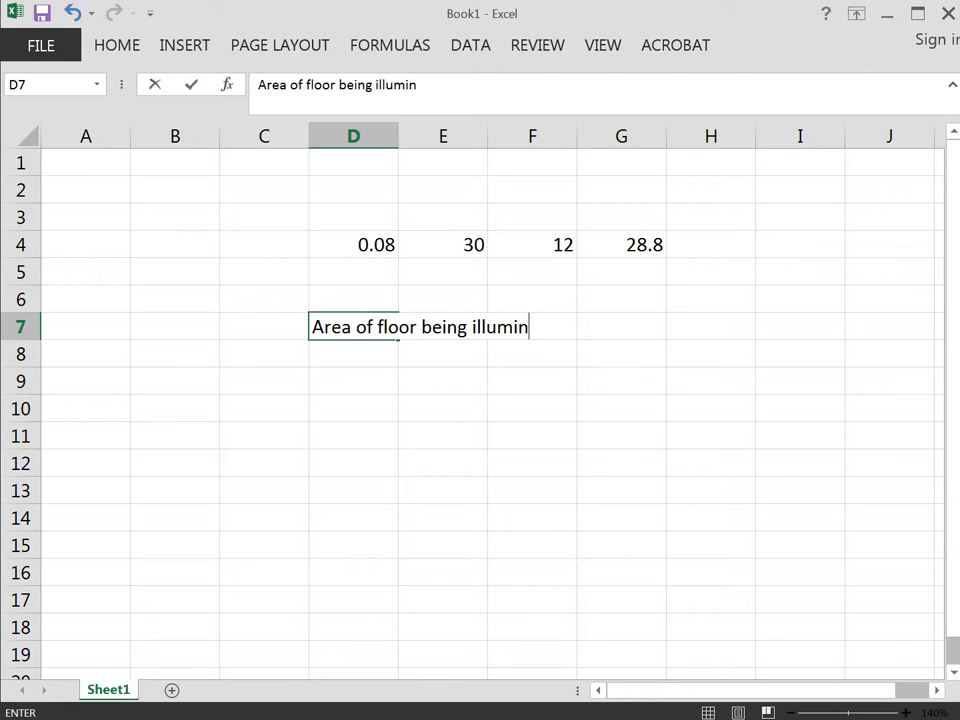
{"action": "type", "text": "ated by the sawtooth"}
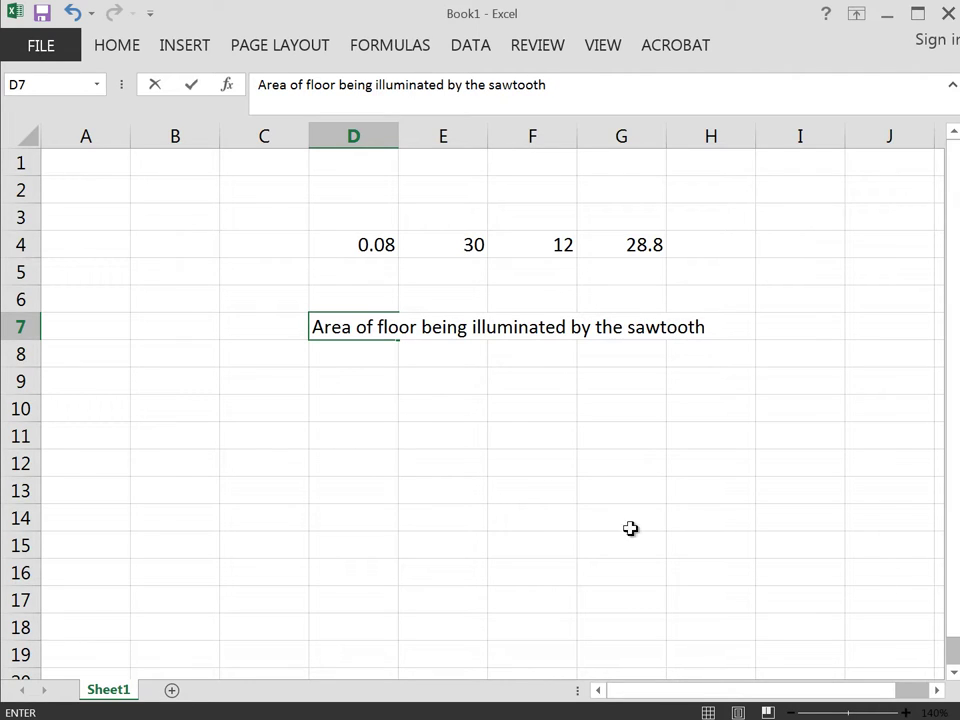
- Calculate the illuminated floor area in cell C7 with the formula =30*30
{"action": "left_click", "coordinate": [260, 322]}
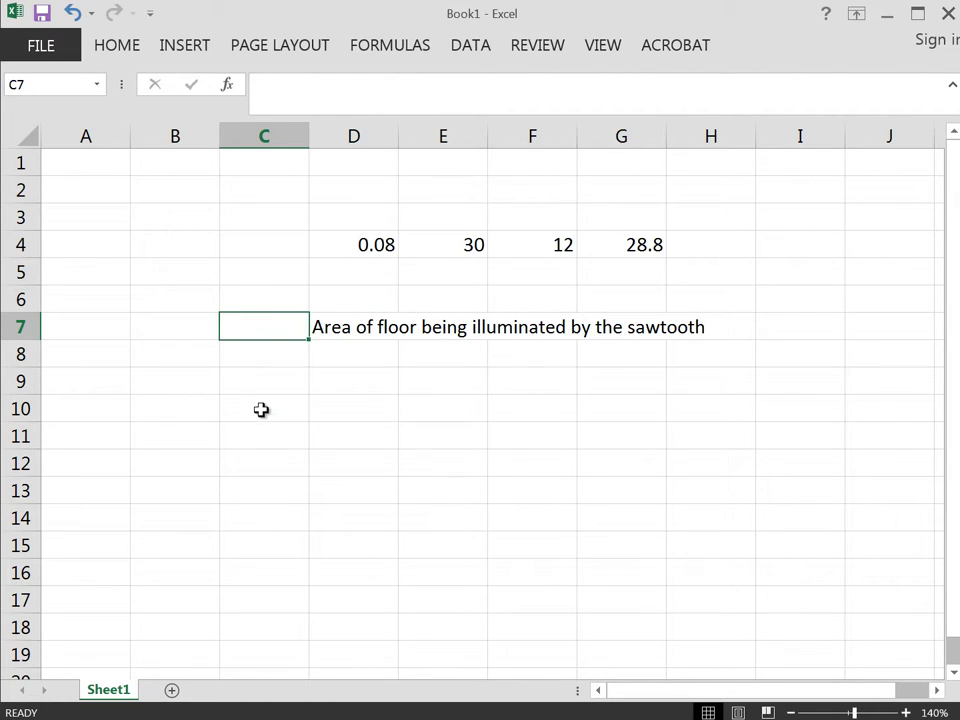
{"action": "type", "text": "=30*30"}
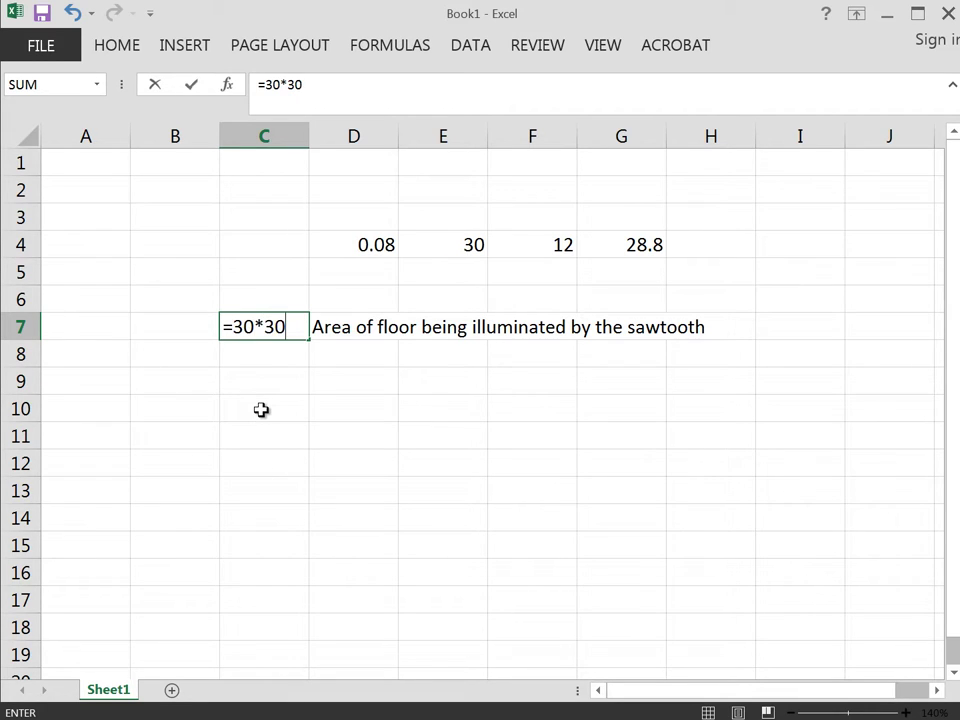
{"action": "key", "text": "Return"}
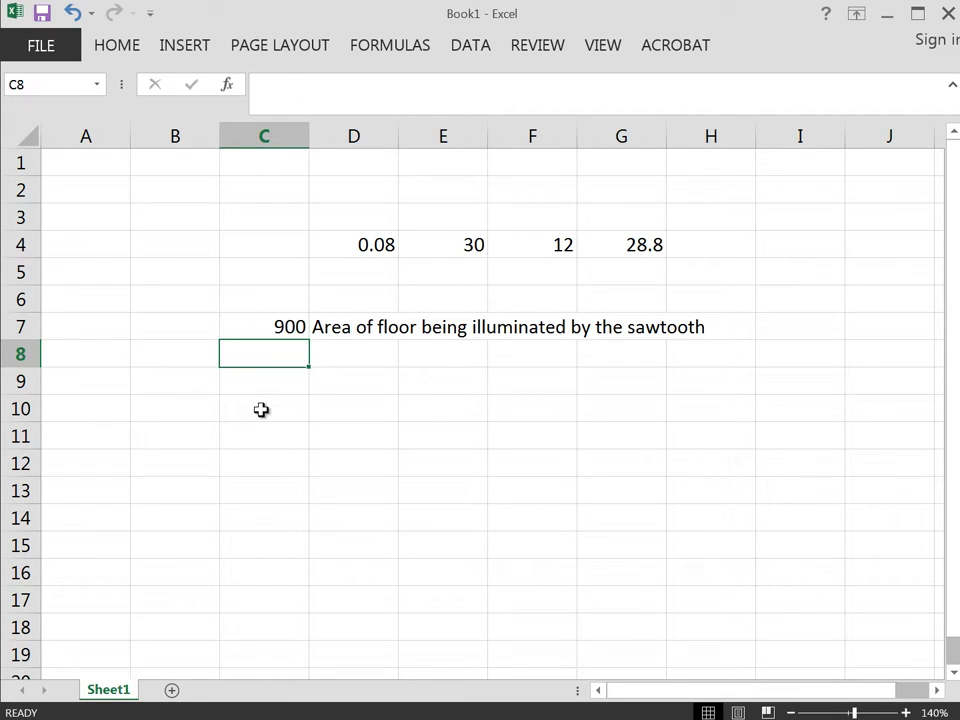
- Label cell D8 "Area of the glazing in the sawtooth"
{"action": "left_click", "coordinate": [346, 352]}
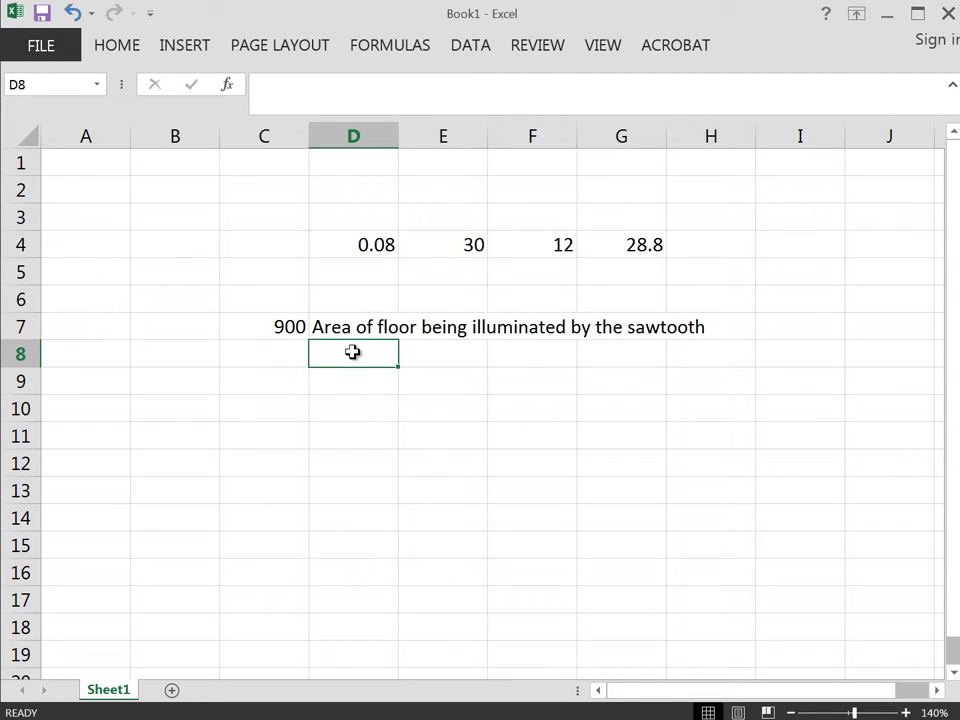
{"action": "type", "text": "Arae of"}
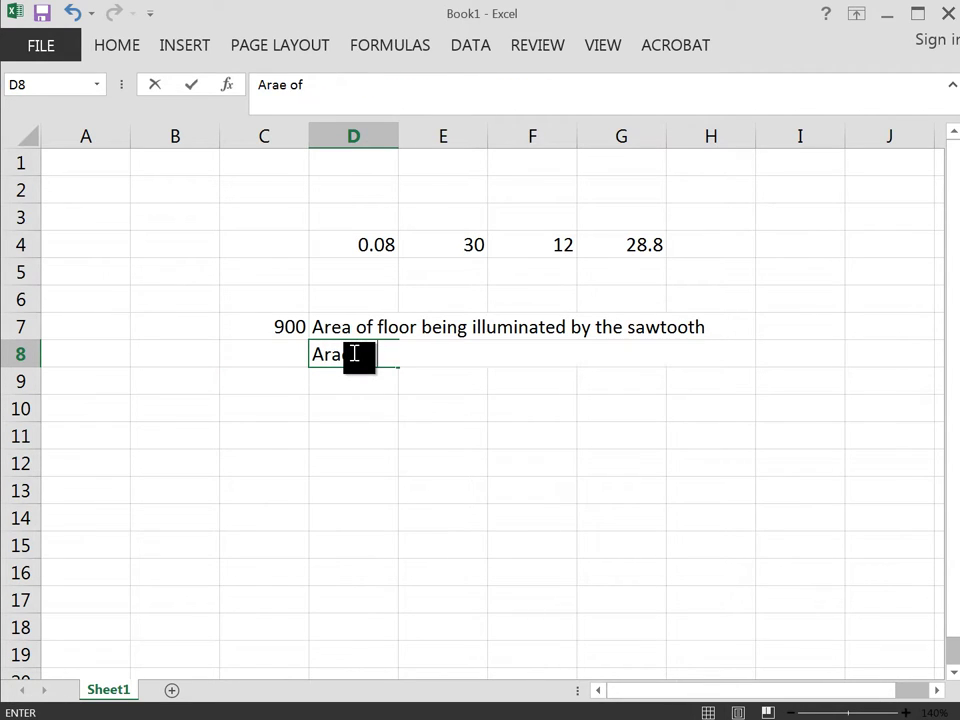
{"action": "type", "text": "e"}
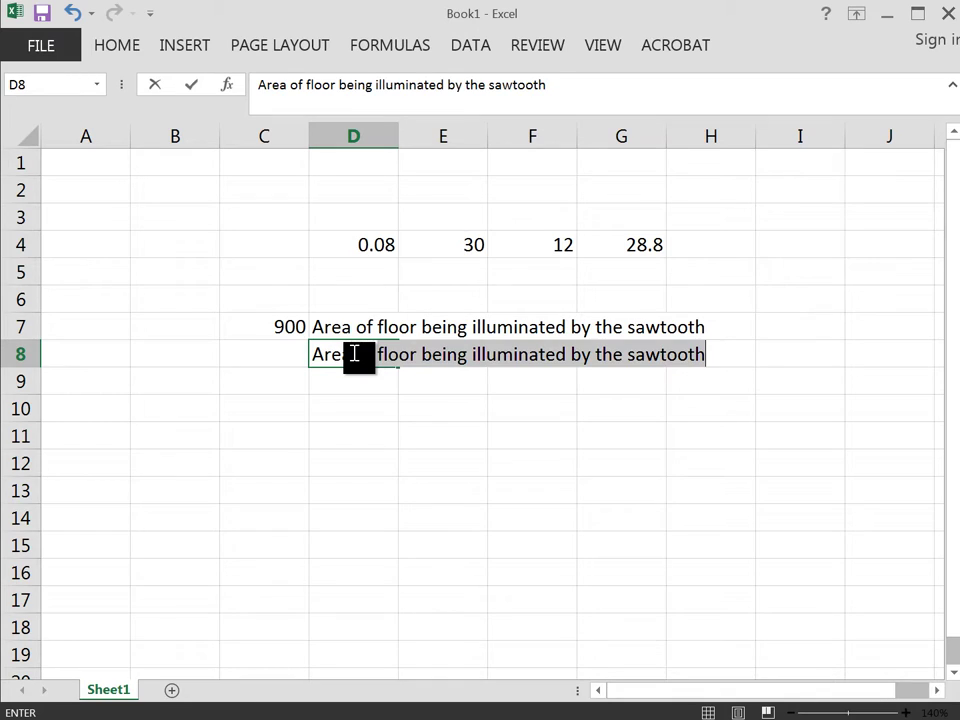
{"action": "type", "text": "a of the glaizn"}
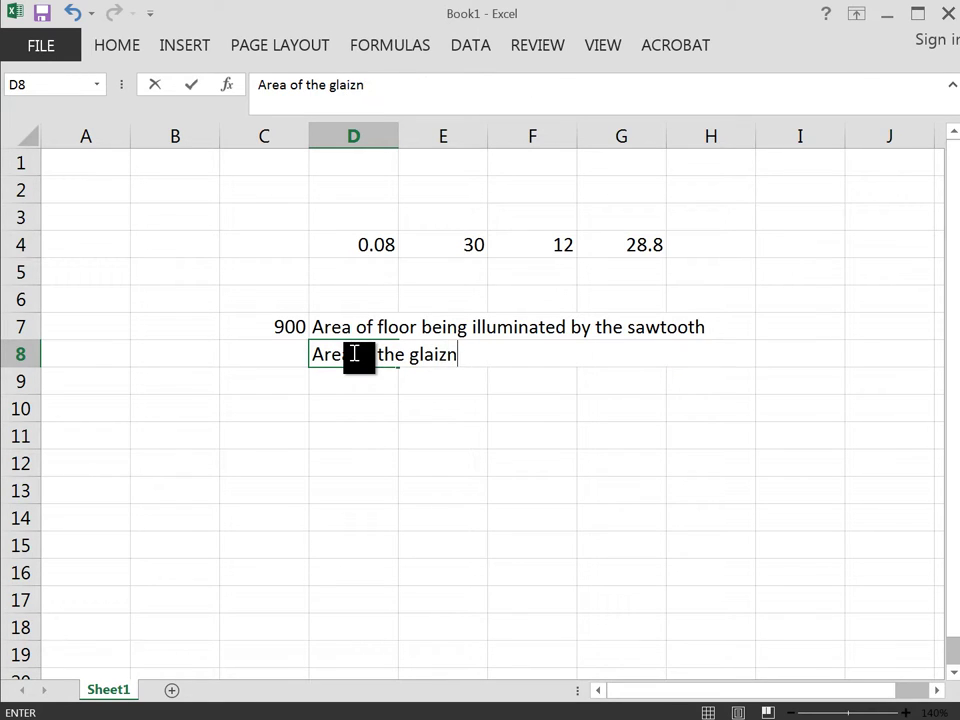
{"action": "type", "text": "g zing in the sawtooth"}
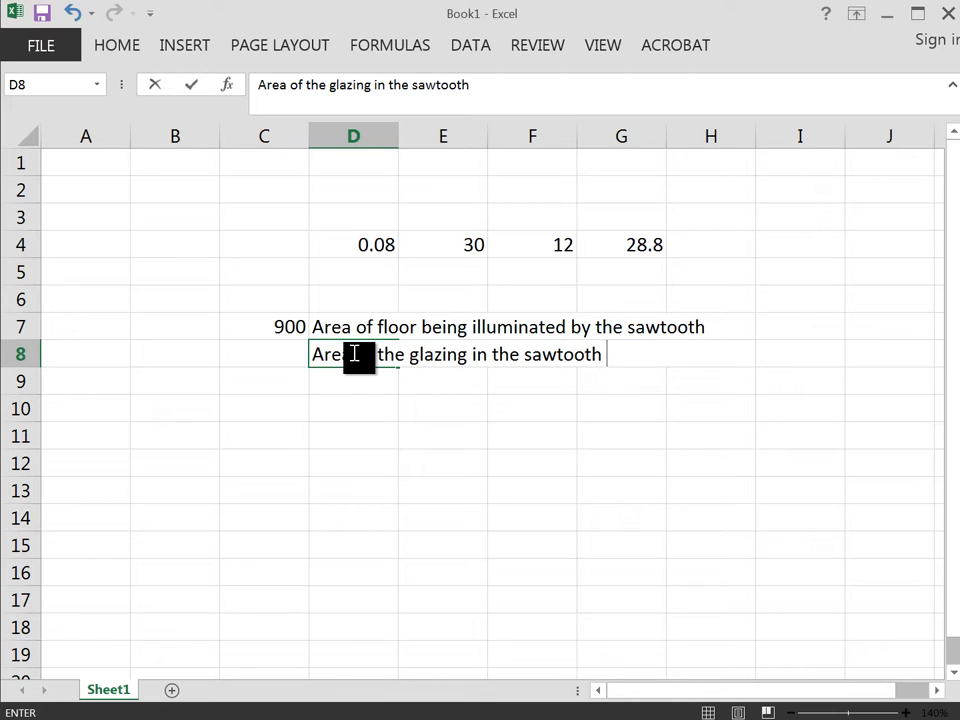
- Calculate the glazing area in cell C8 as 20 percent of the floor area with the formula =.2*C7
{"action": "left_click", "coordinate": [297, 366]}
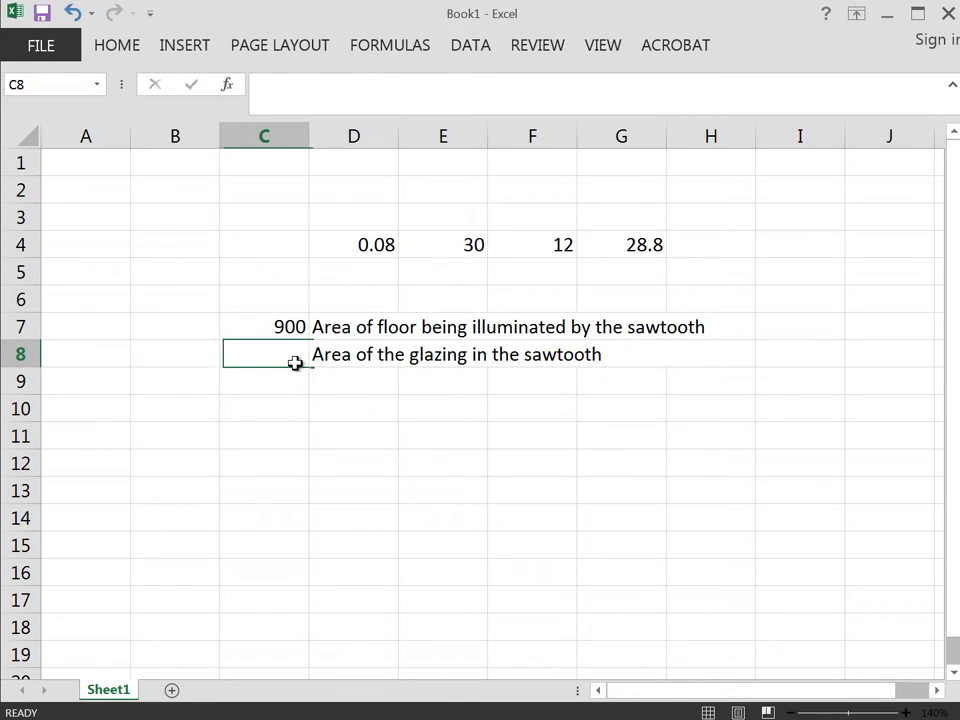
{"action": "type", "text": "="}
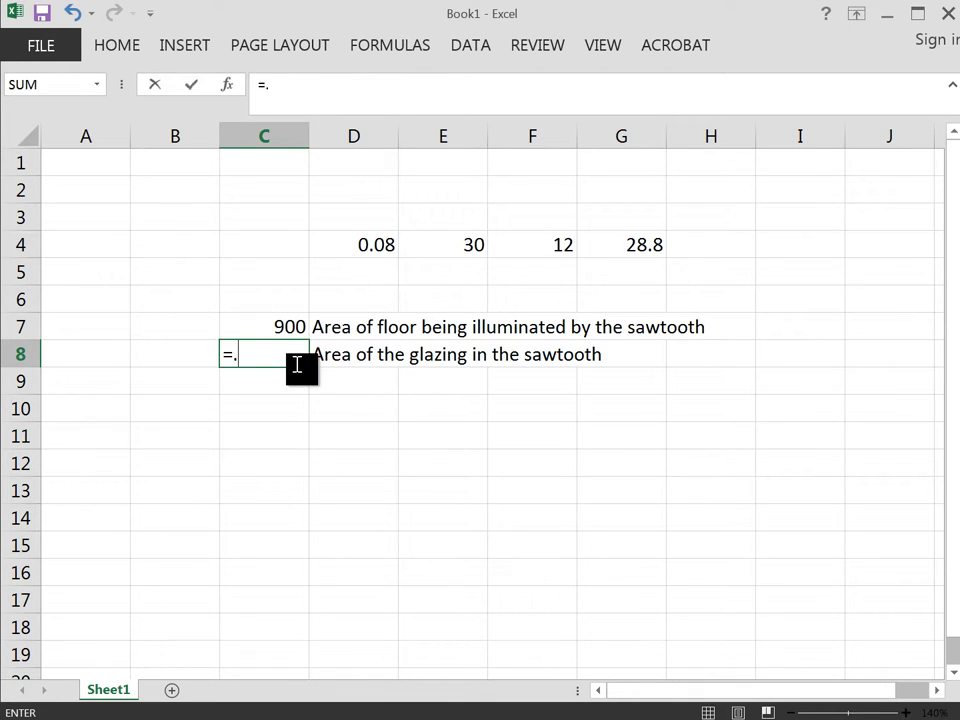
{"action": "type", "text": ".2*"}
{"action": "left_click", "coordinate": [307, 322]}
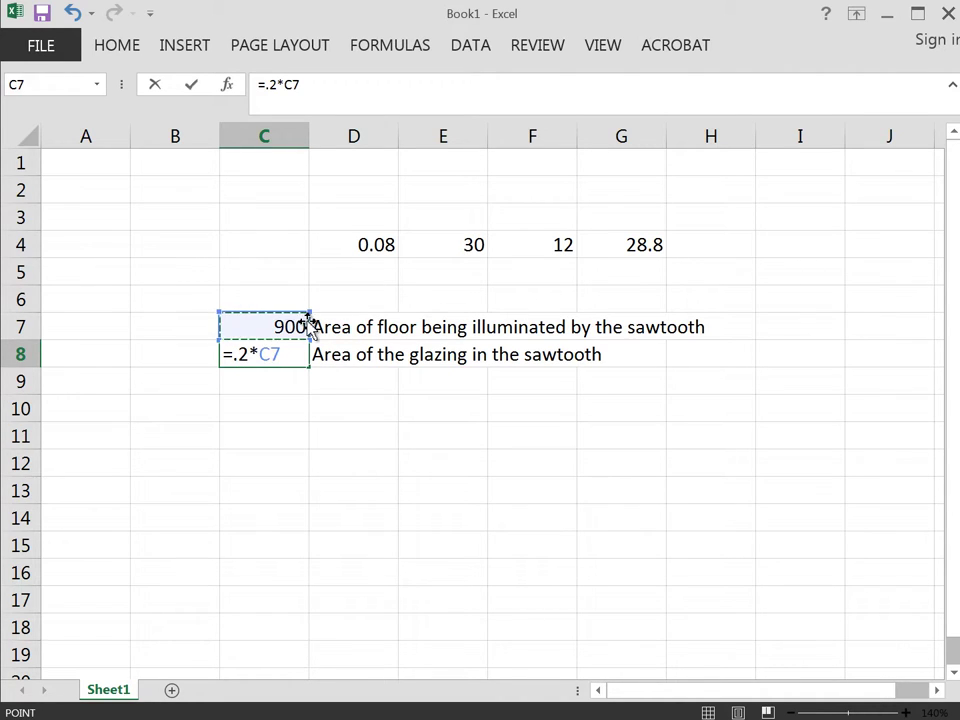
{"action": "key", "text": "Return"}
- Label cell D9 "Effective Horizontal dimension"
{"action": "left_click", "coordinate": [365, 443]}
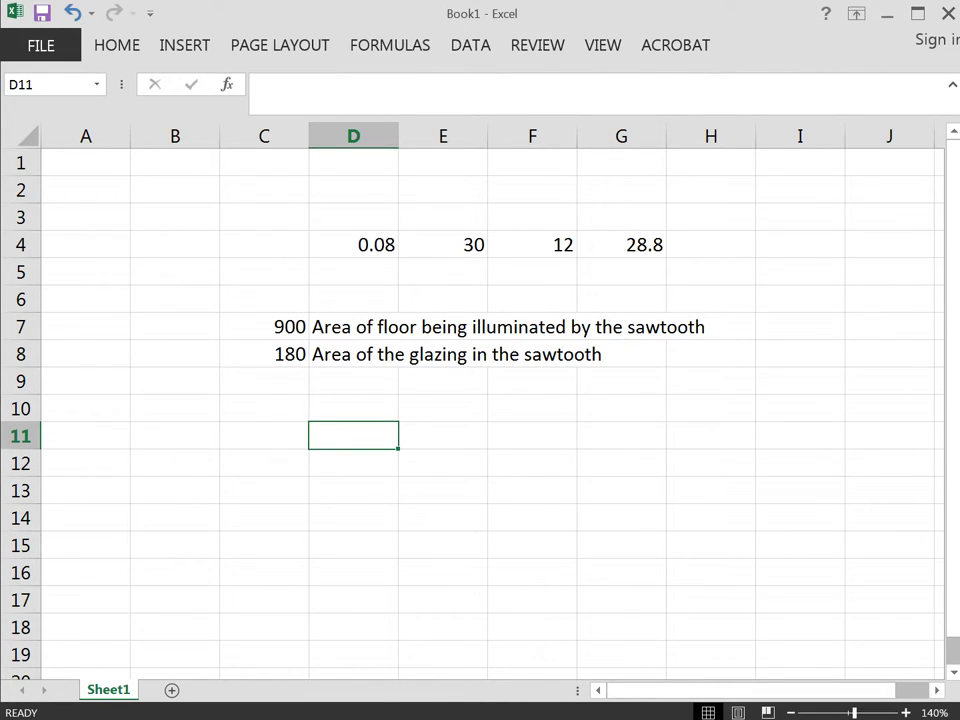
{"action": "left_click", "coordinate": [338, 376]}
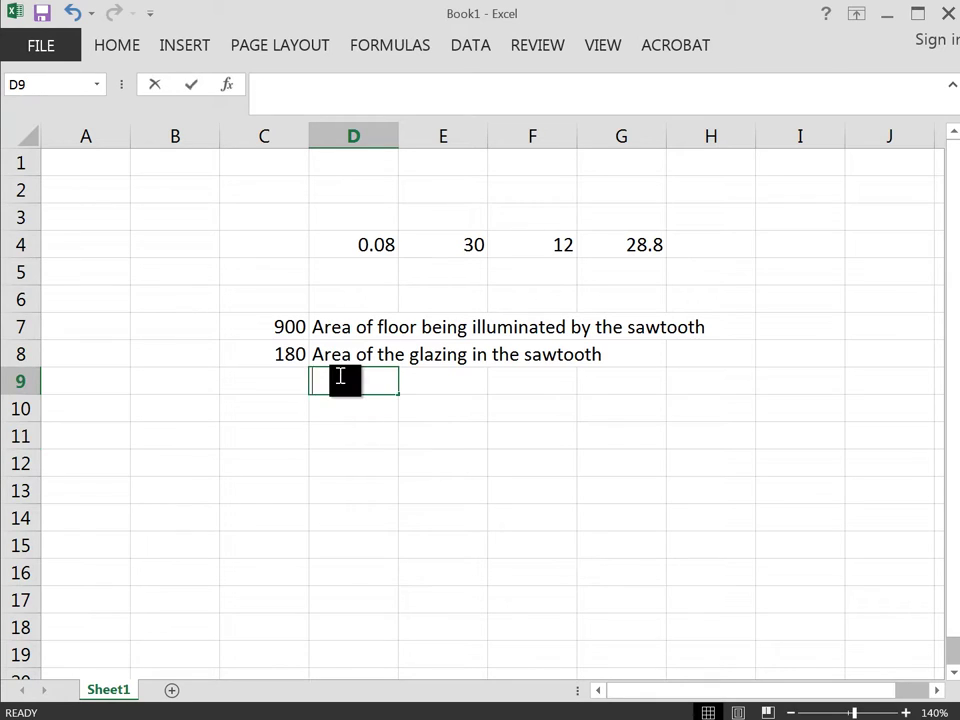
{"action": "type", "text": "Hoir"}
{"action": "type", "text": "z"}
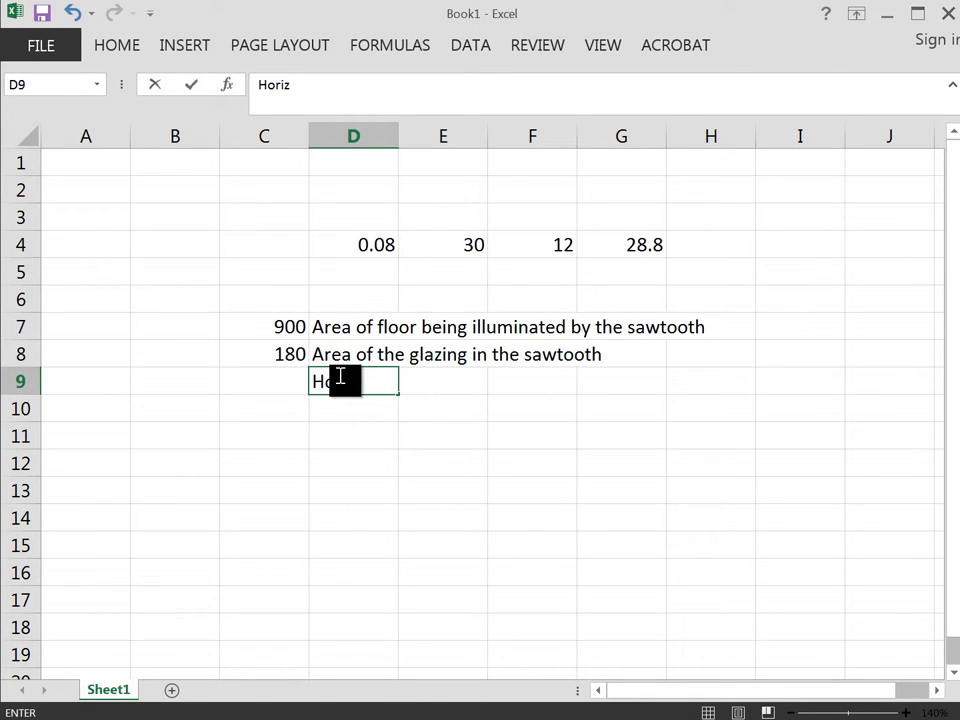
{"action": "type", "text": "ontal dimension"}
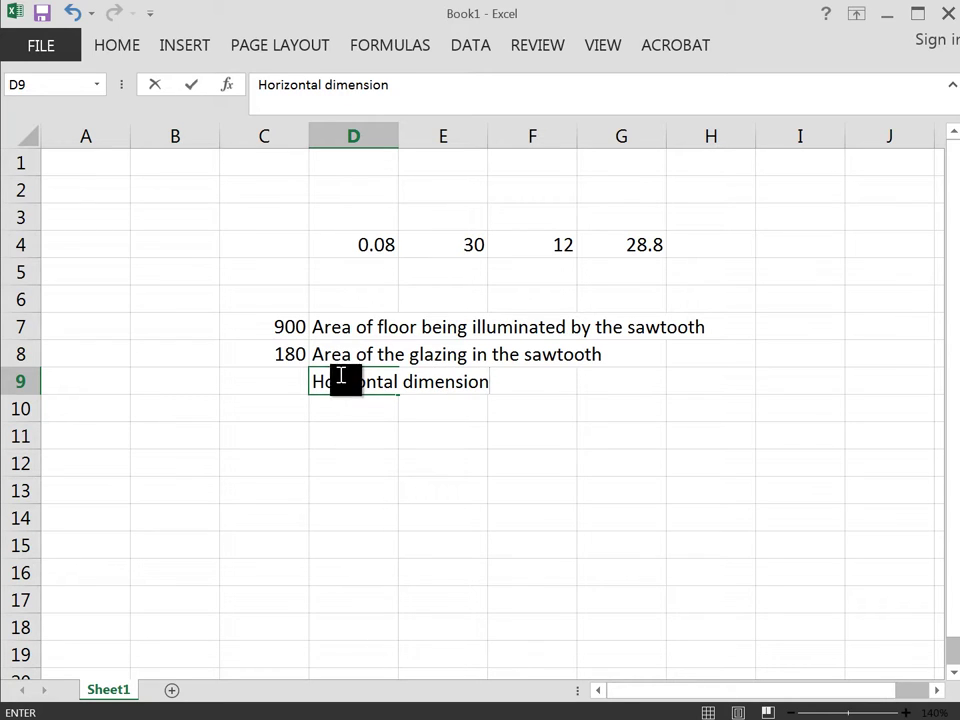
{"action": "left_click", "coordinate": [316, 381]}
{"action": "type", "text": "Effective"}
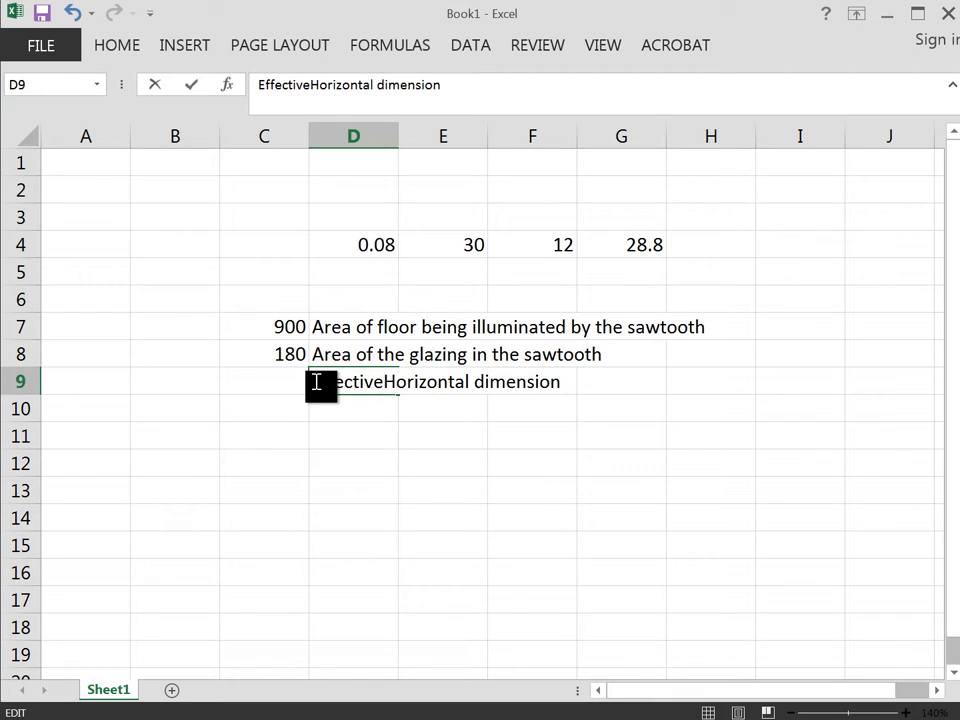
{"action": "left_click", "coordinate": [480, 448]}
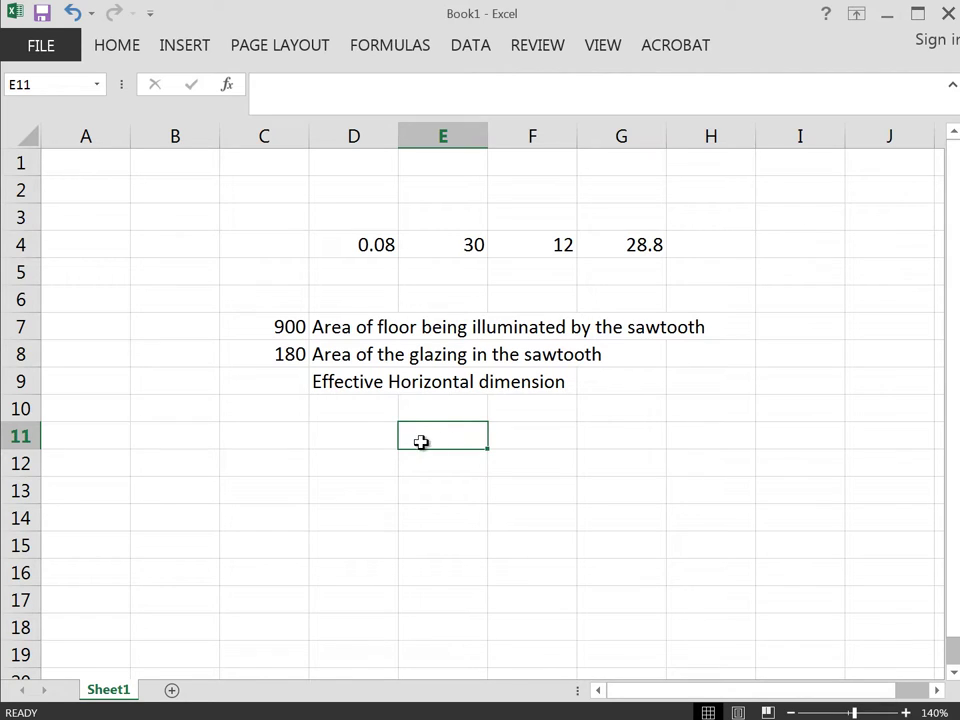
- Enter the formula =C8*.9 in cell C9 for the effective horizontal dimension
{"action": "left_click", "coordinate": [295, 384]}
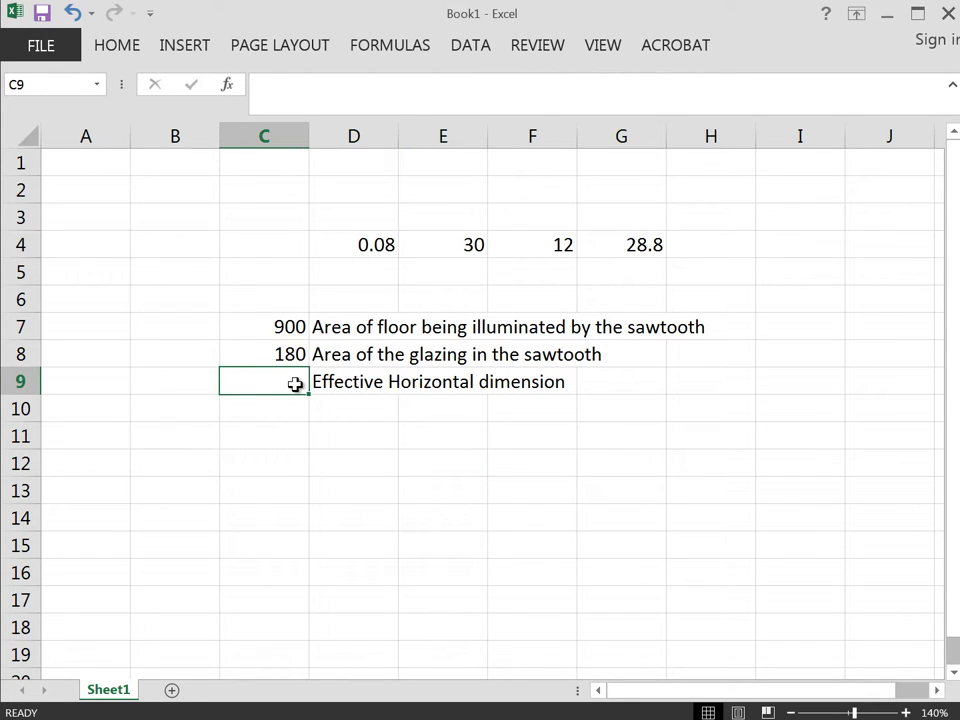
{"action": "type", "text": "="}
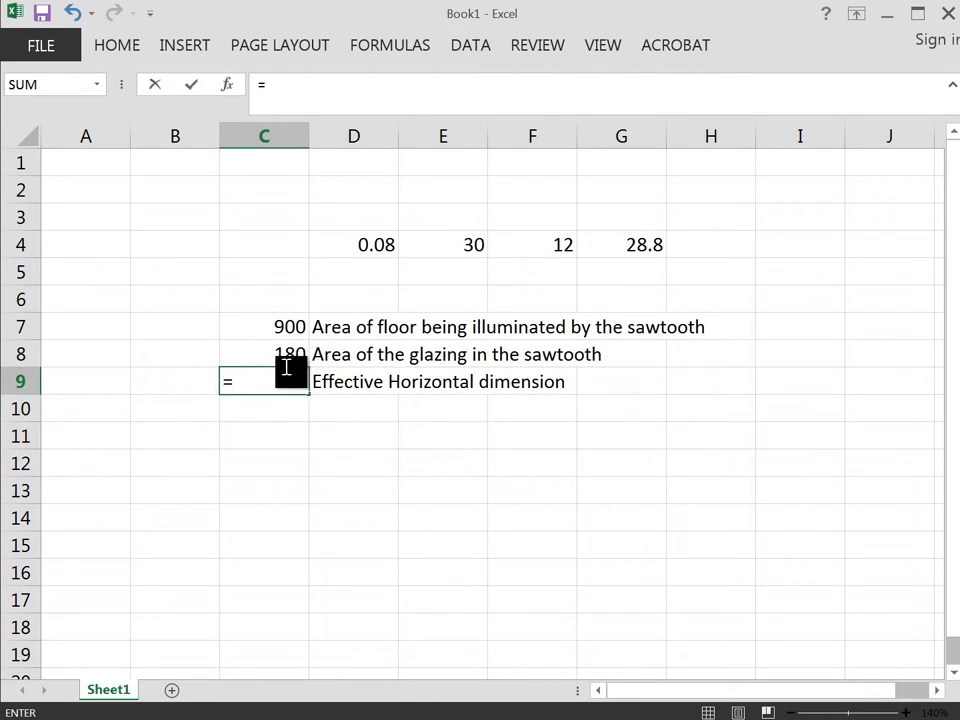
{"action": "left_click", "coordinate": [279, 355]}
{"action": "type", "text": "*"}
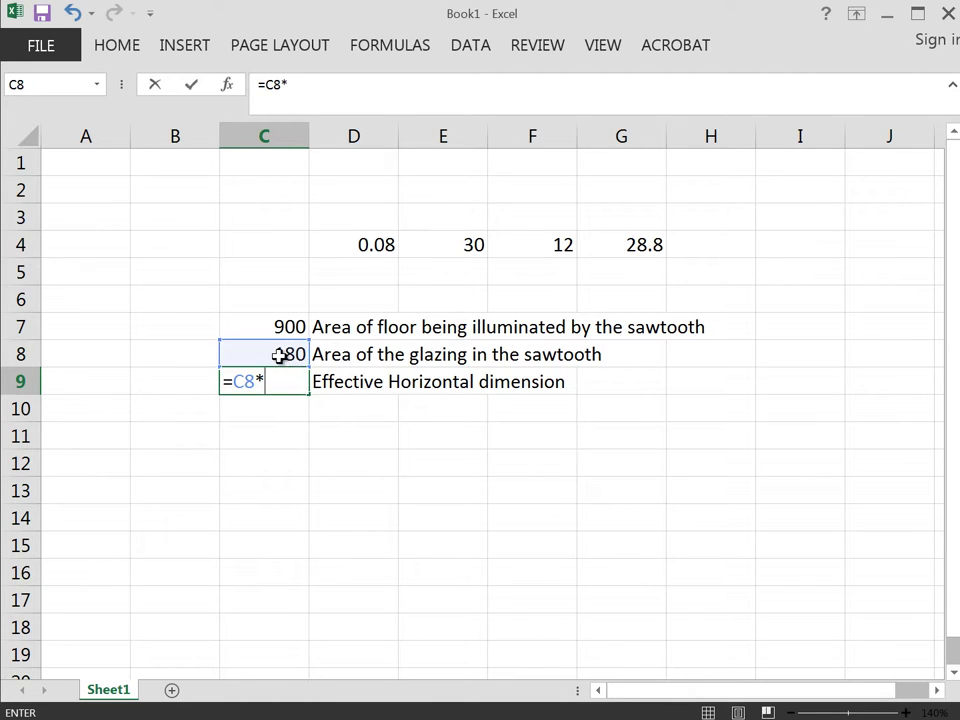
{"action": "type", "text": ".9"}
{"action": "key", "text": "Return"}
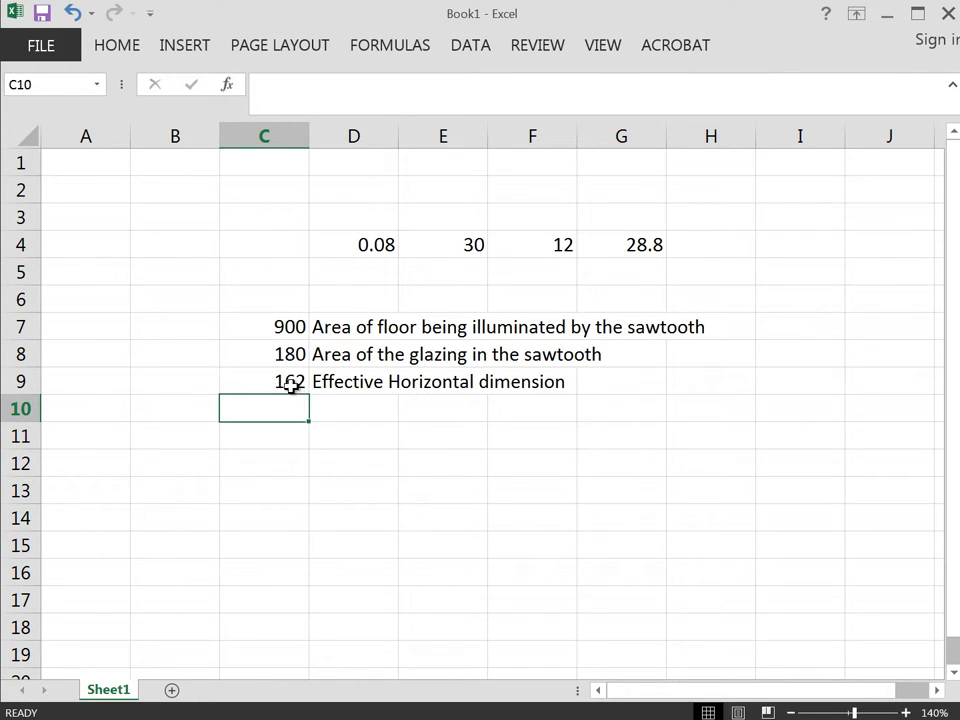
- Correct the formula in cell C9 to =30*0.9 by replacing the glazing area reference with 30
{"action": "left_click", "coordinate": [290, 387]}
{"action": "left_click", "coordinate": [275, 85]}
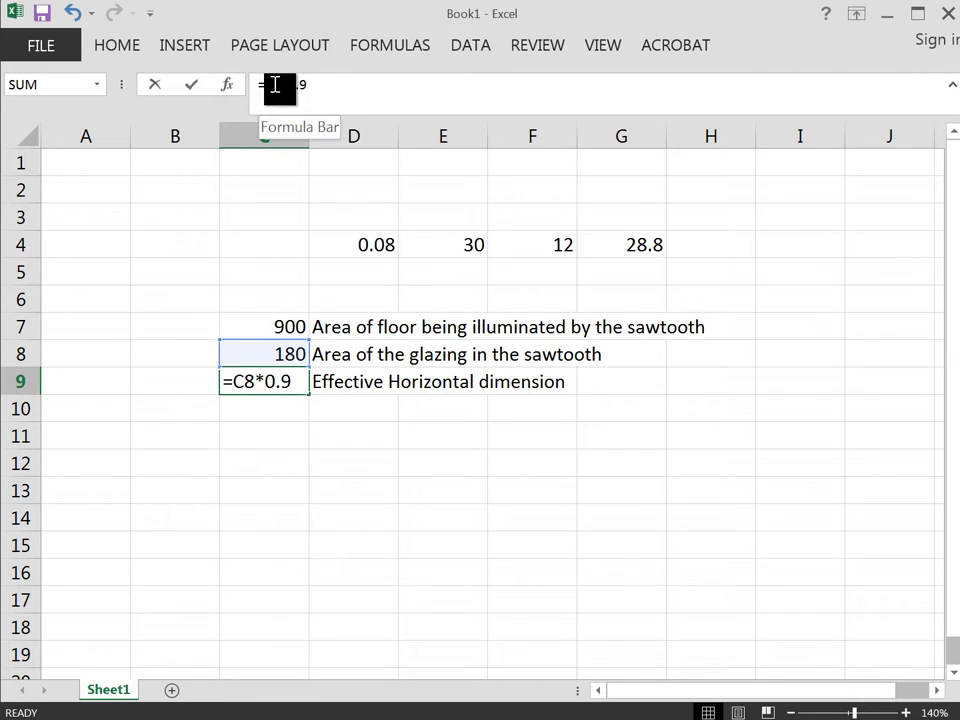
{"action": "type", "text": "30"}
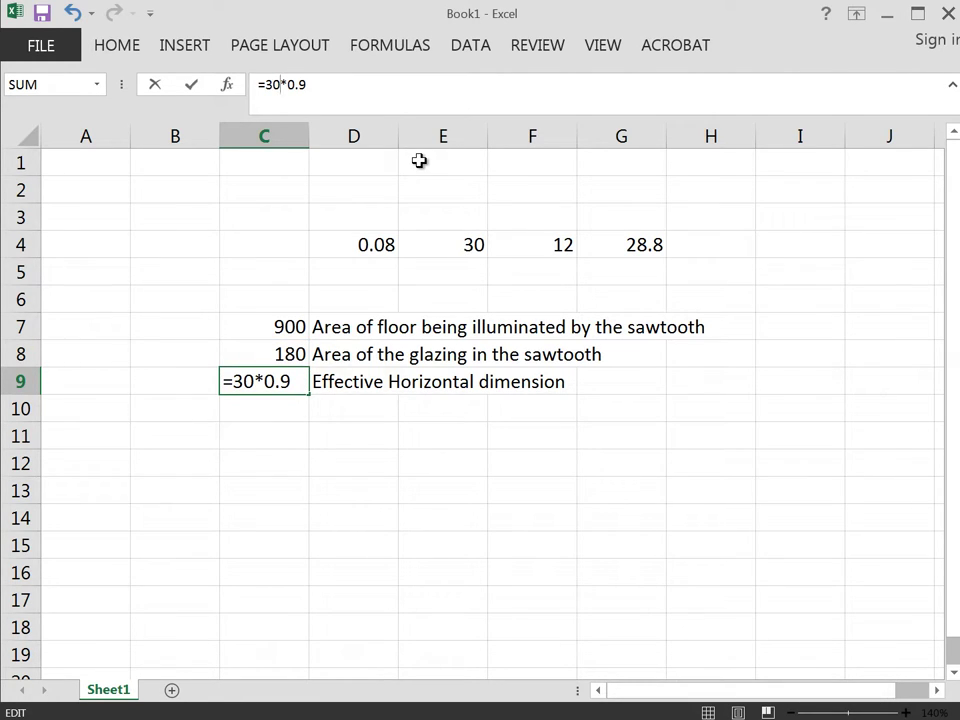
{"action": "left_click", "coordinate": [193, 92]}
{"action": "left_click", "coordinate": [429, 426]}
{"action": "left_click", "coordinate": [274, 380]}
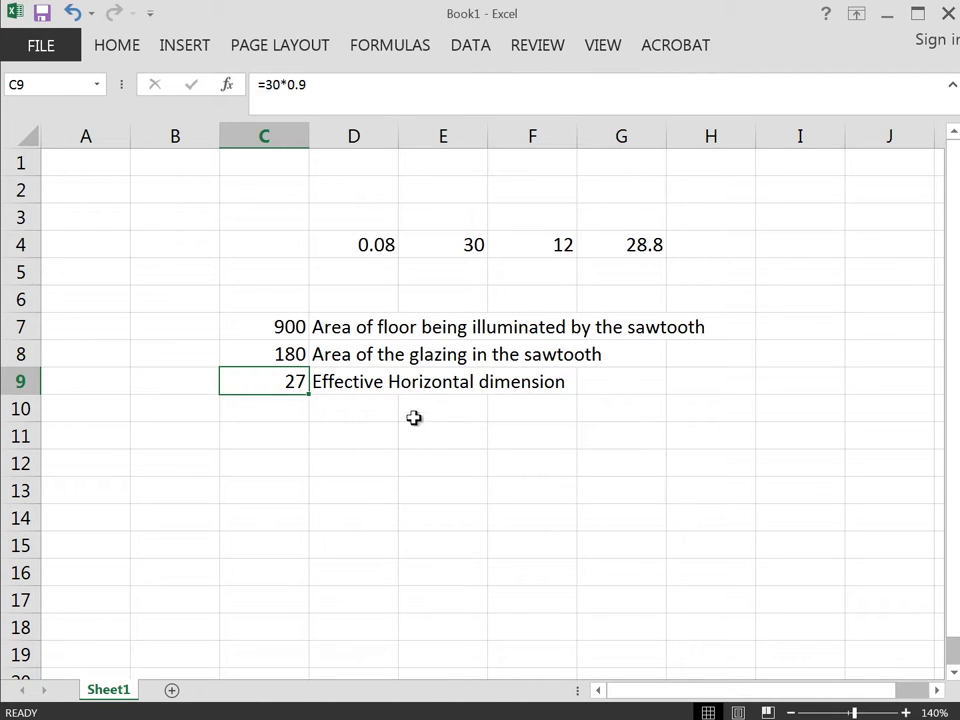
- Label cell D10 "Vertical dimension"
{"action": "left_click", "coordinate": [355, 411]}
{"action": "type", "text": "V"}
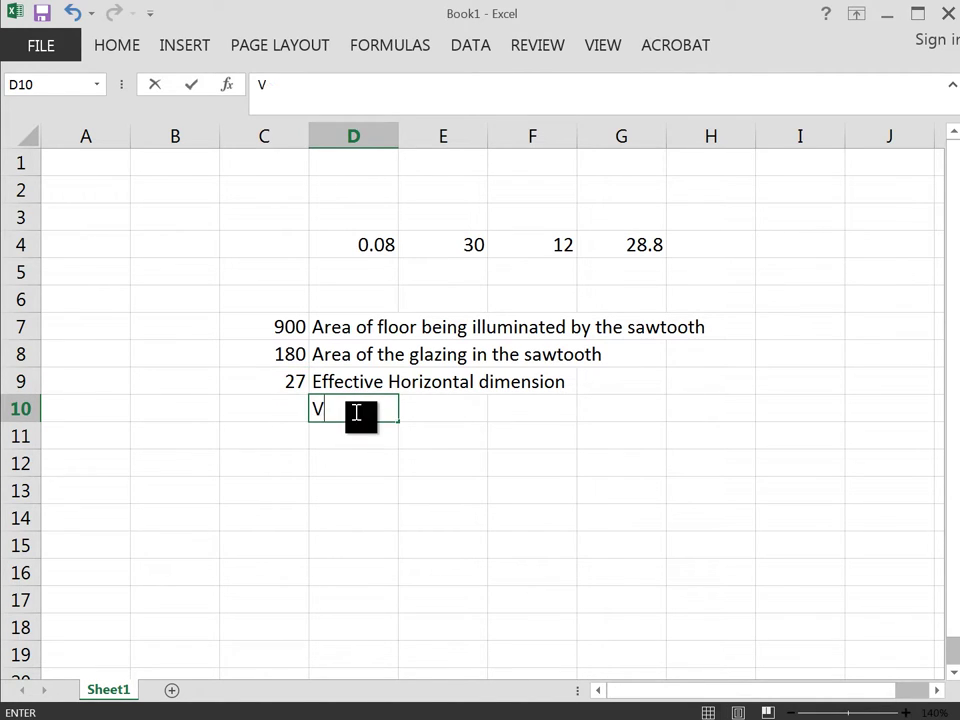
{"action": "type", "text": "ertical dieman"}
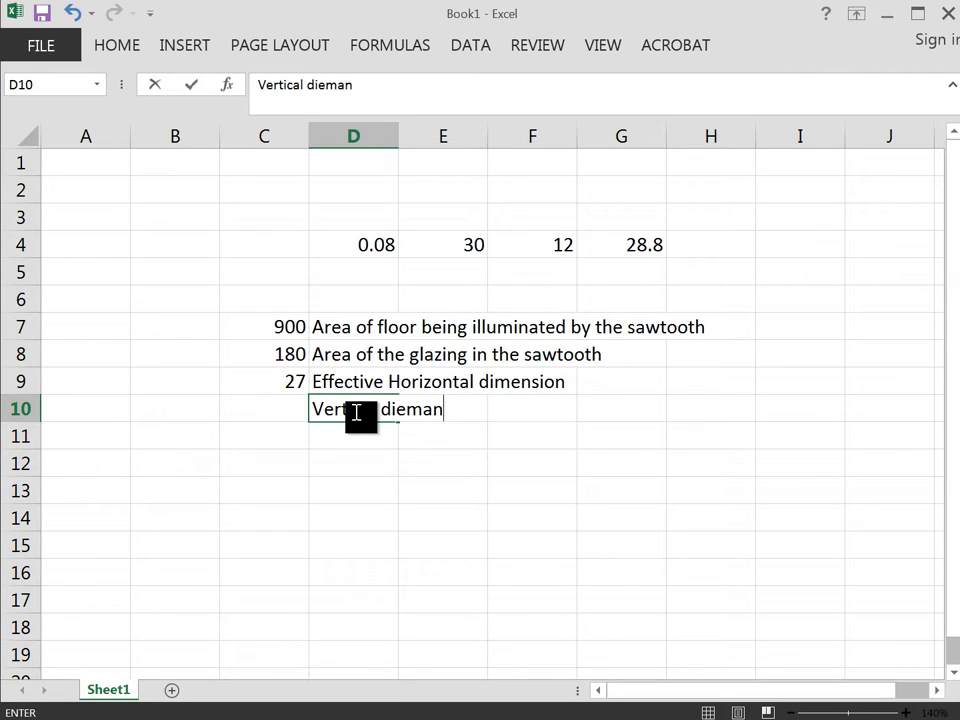
{"action": "key", "text": "BackSpace"}
{"action": "key", "text": "BackSpace"}
{"action": "key", "text": "BackSpace"}
{"action": "key", "text": "BackSpace"}
{"action": "type", "text": "men"}
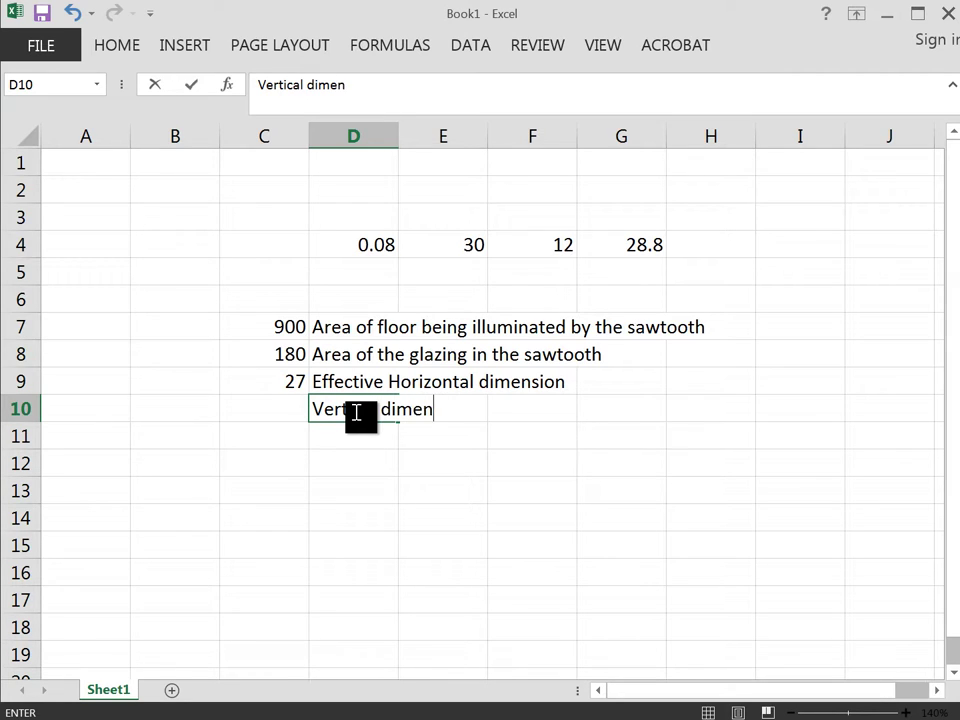
{"action": "type", "text": "t"}
{"action": "key", "text": "BackSpace"}
{"action": "type", "text": "sion"}
- Enter the formula =C8/C9 in cell C10 to calculate the vertical dimension from the glazing area and effective horizontal dimension
{"action": "left_click", "coordinate": [296, 415]}
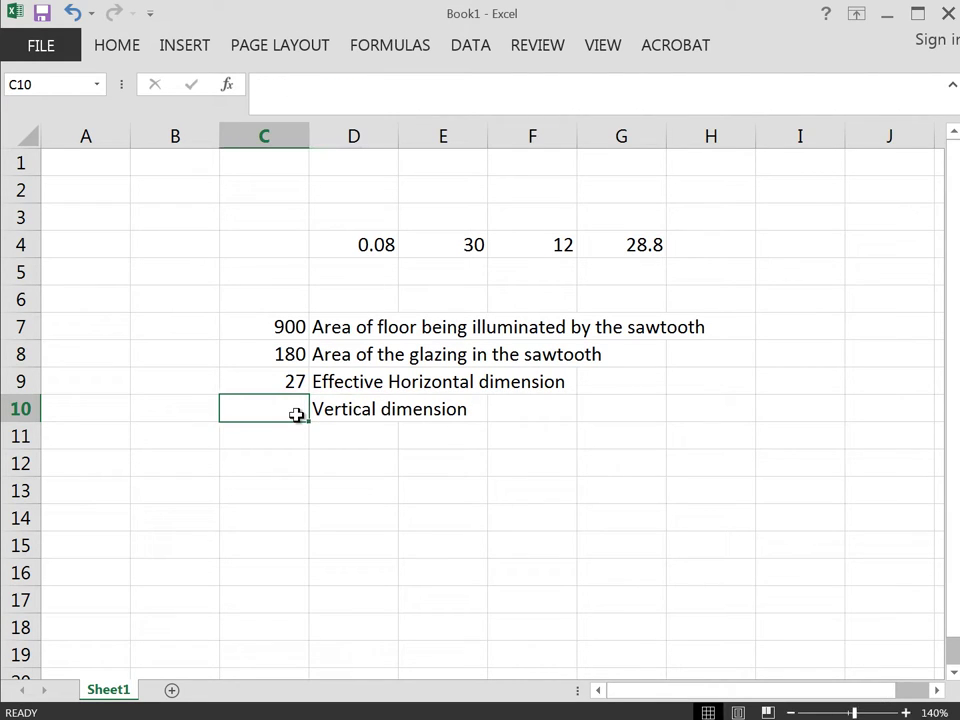
{"action": "type", "text": "="}
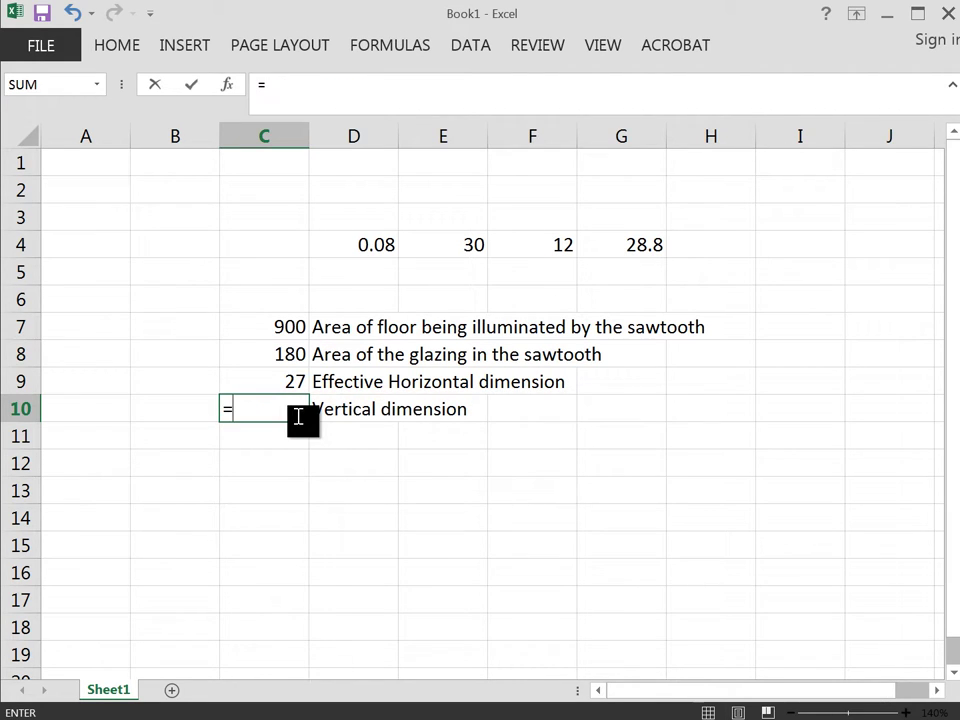
{"action": "left_click", "coordinate": [280, 352]}
{"action": "type", "text": "/"}
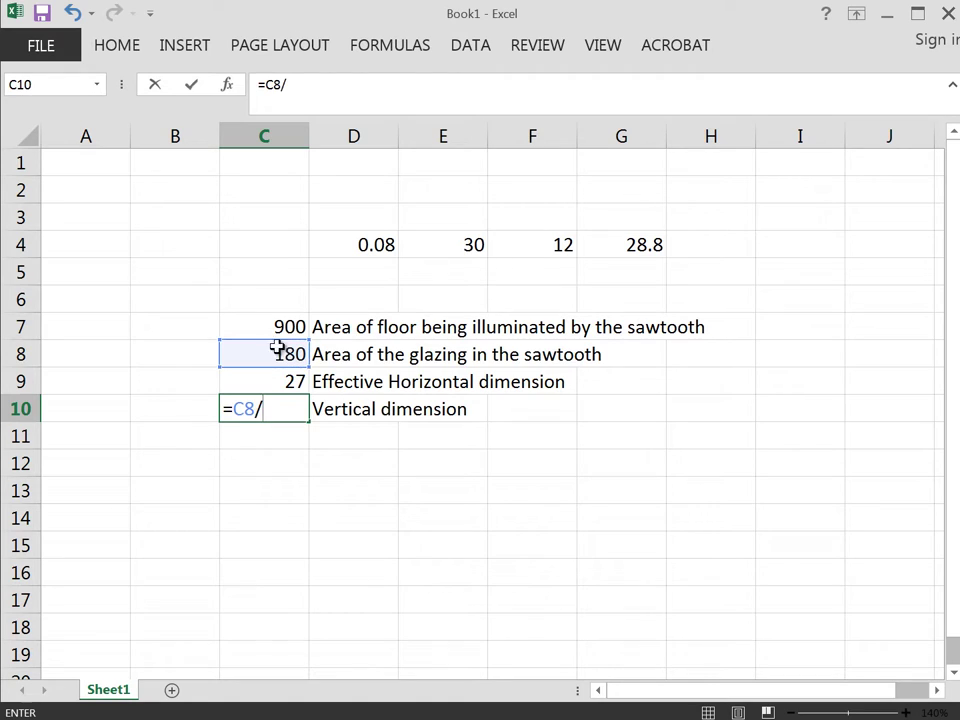
{"action": "left_click", "coordinate": [249, 383]}
{"action": "key", "text": "Return"}
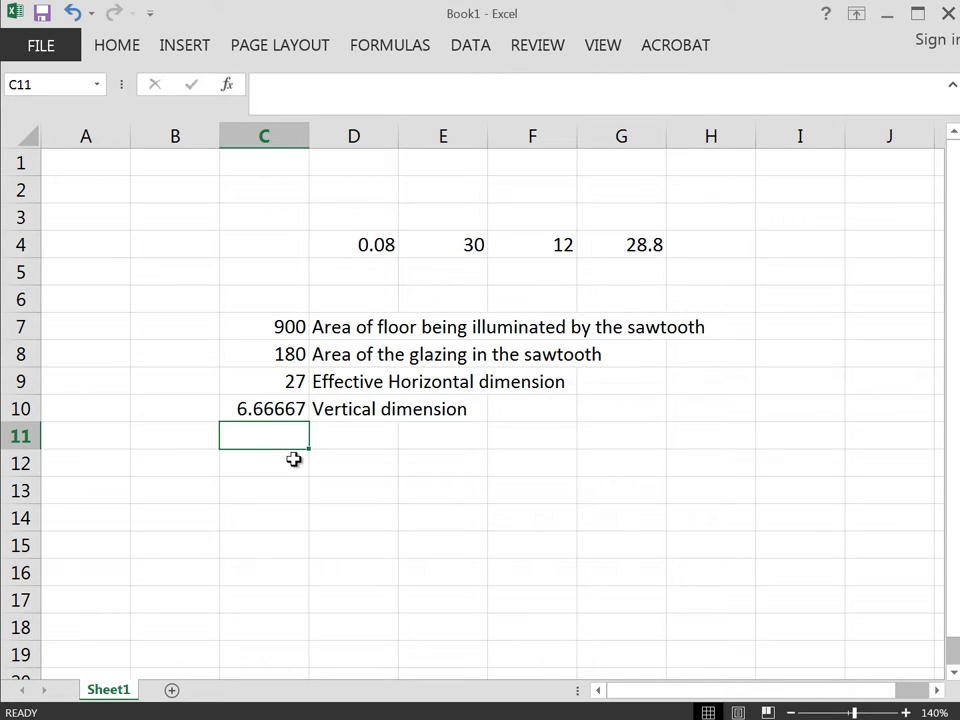
- Copy the "Vertical dimension" label from cell D10 down to cell D11
{"action": "mouse_move", "coordinate": [343, 407]}
{"action": "left_mouse_down"}
{"action": "mouse_move", "coordinate": [351, 431]}
{"action": "mouse_move", "coordinate": [347, 420]}
{"action": "left_mouse_up"}
{"action": "key", "text": "ctrl+d"}
{"action": "left_click", "coordinate": [317, 493]}
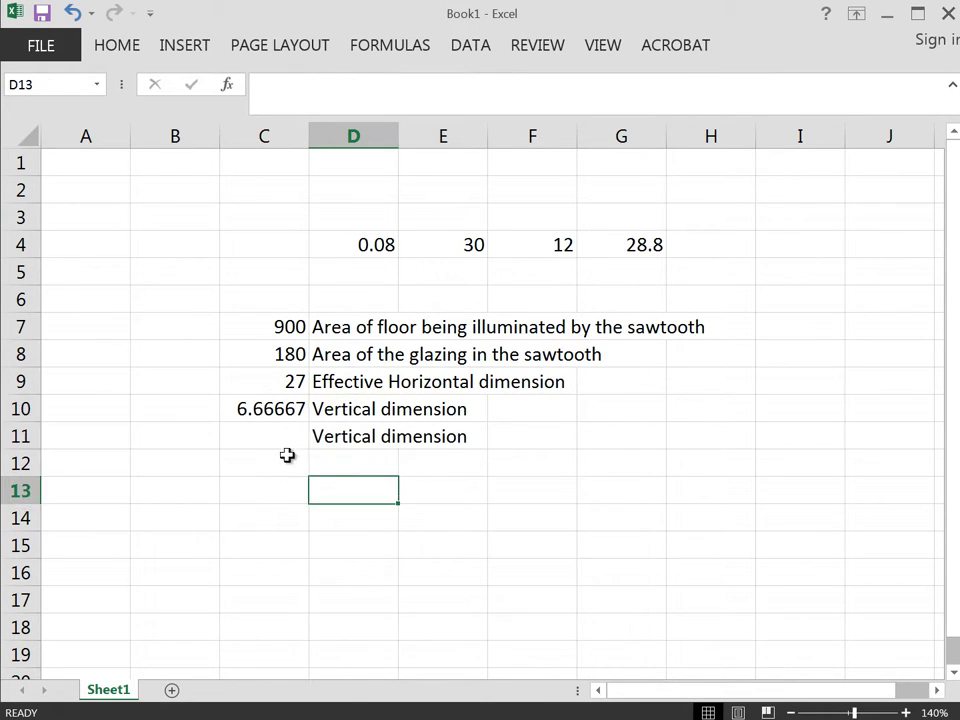
- Label the units of the two vertical dimension rows: ft in cell B10 and in in cell B11
{"action": "left_click", "coordinate": [153, 411]}
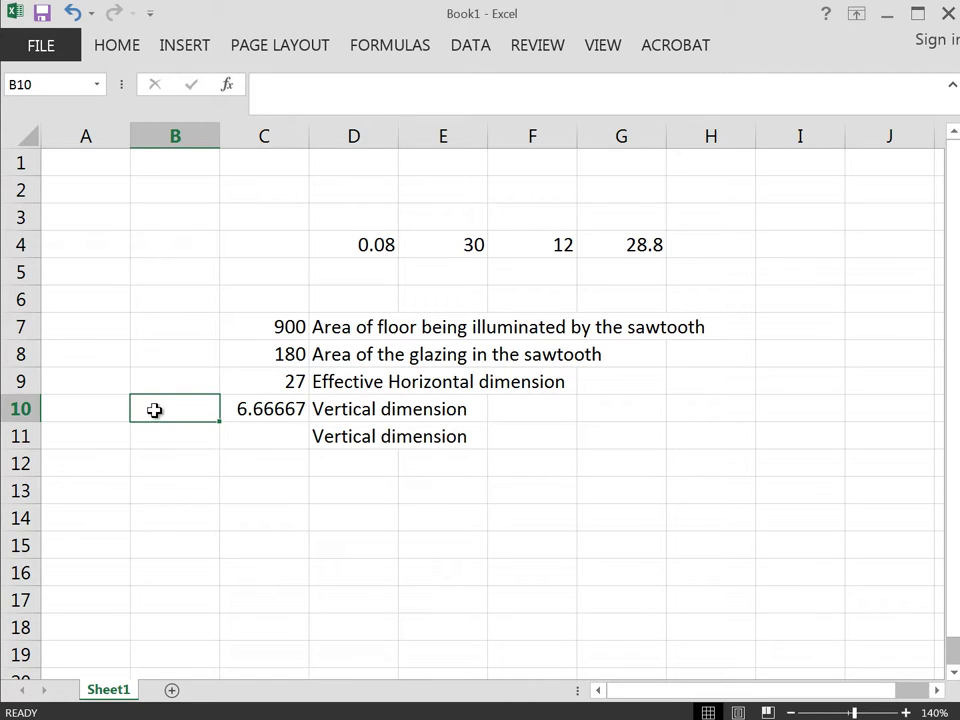
{"action": "type", "text": "ft"}
{"action": "left_click", "coordinate": [184, 444]}
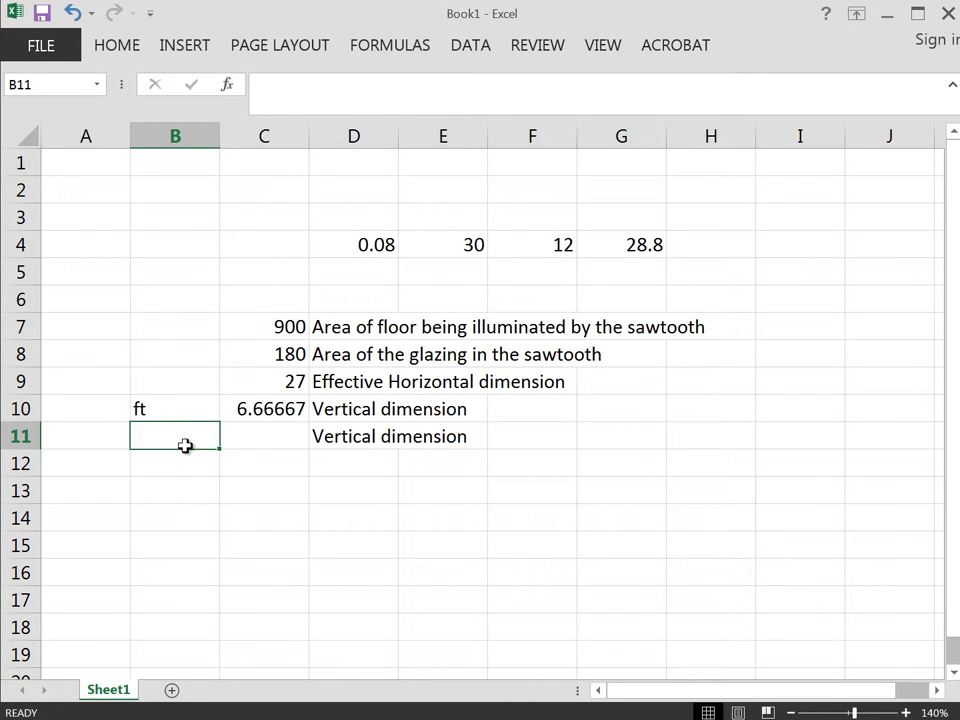
{"action": "type", "text": "in"}
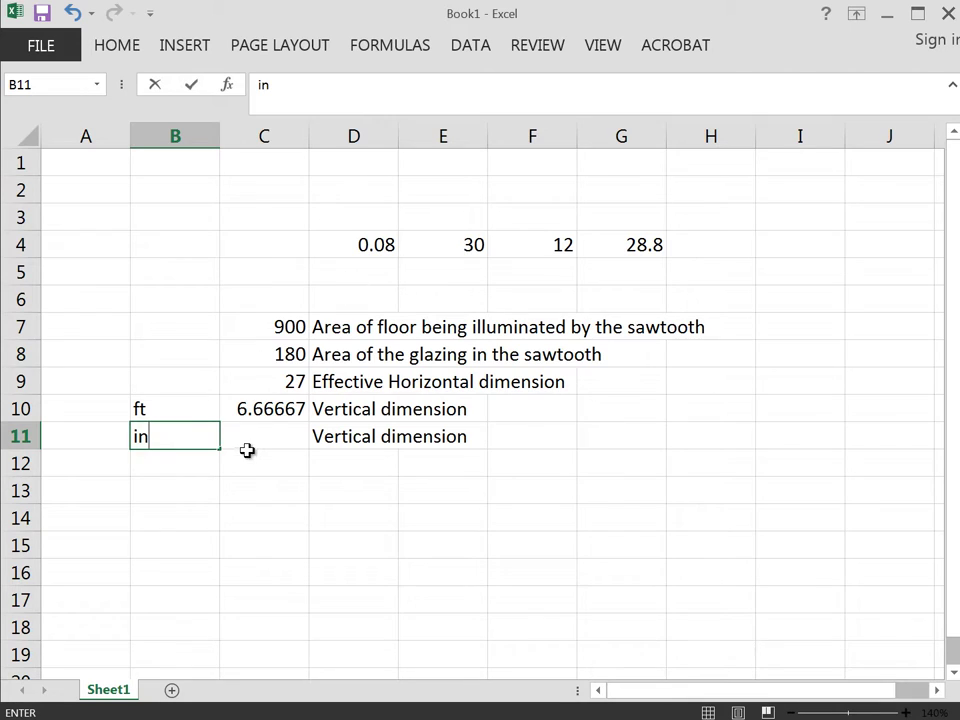
- Enter the formula =C10*12 in cell C11 to convert the vertical dimension from feet to inches
{"action": "left_click", "coordinate": [250, 441]}
{"action": "type", "text": "="}
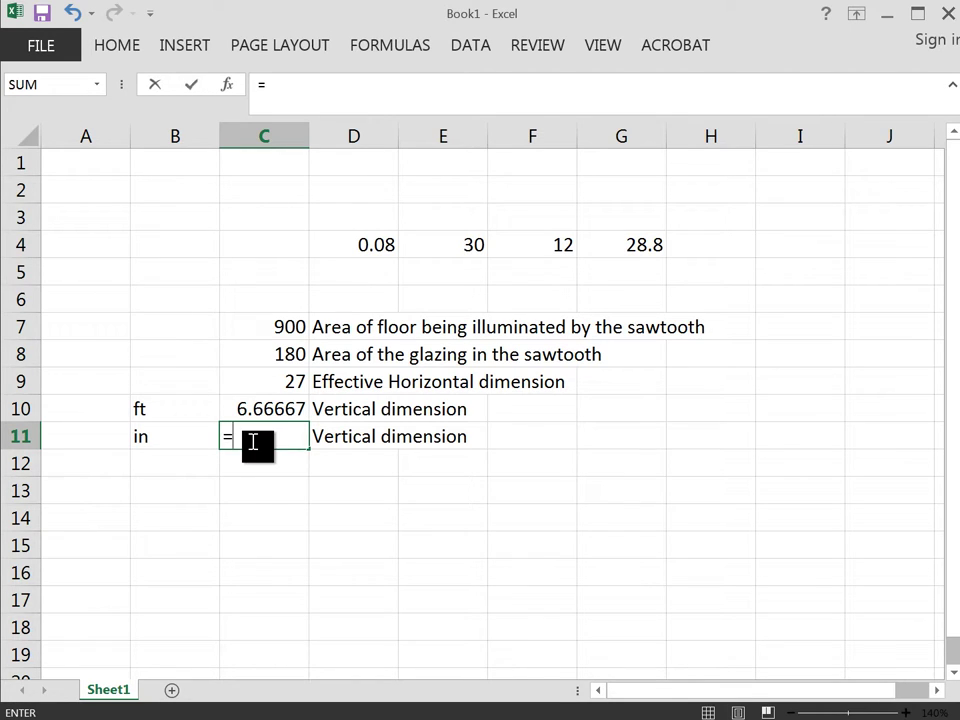
{"action": "left_click", "coordinate": [252, 409]}
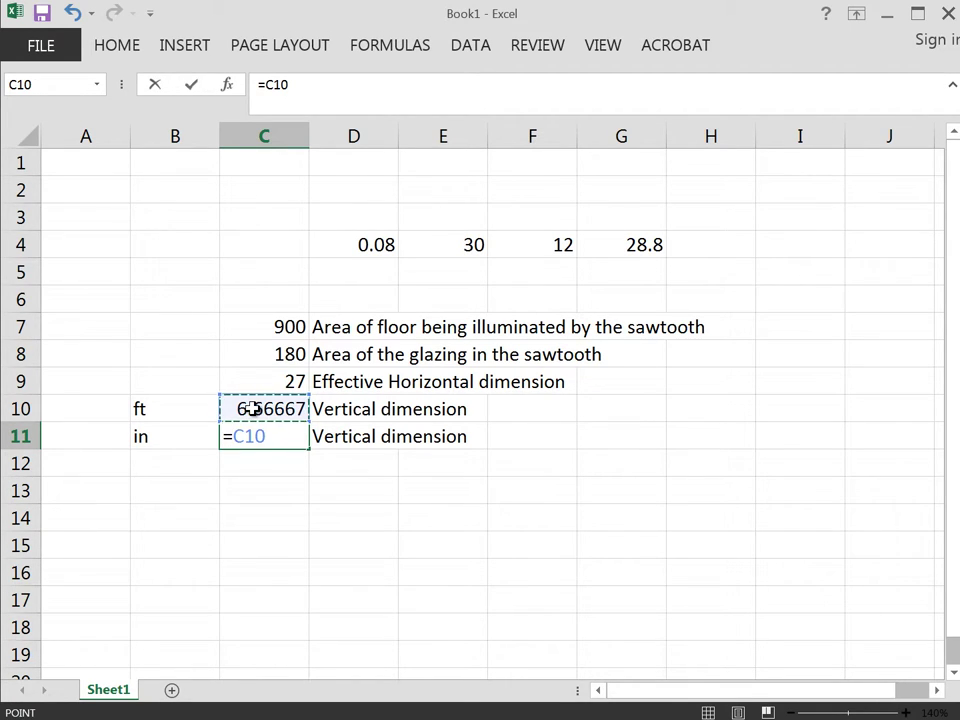
{"action": "type", "text": "*12"}
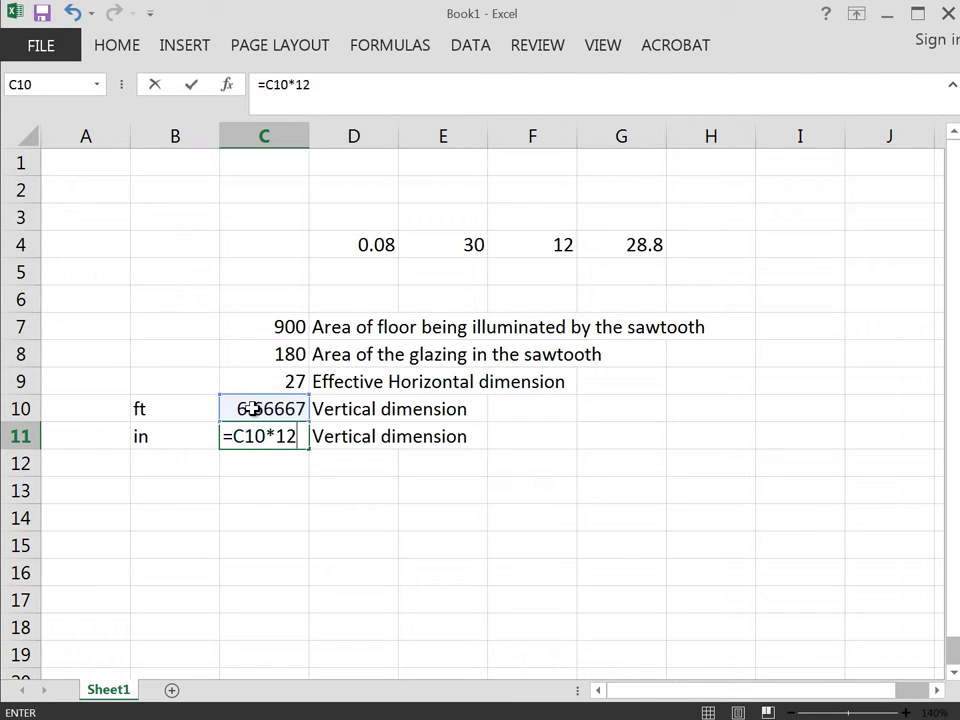
{"action": "key", "text": "Return"}
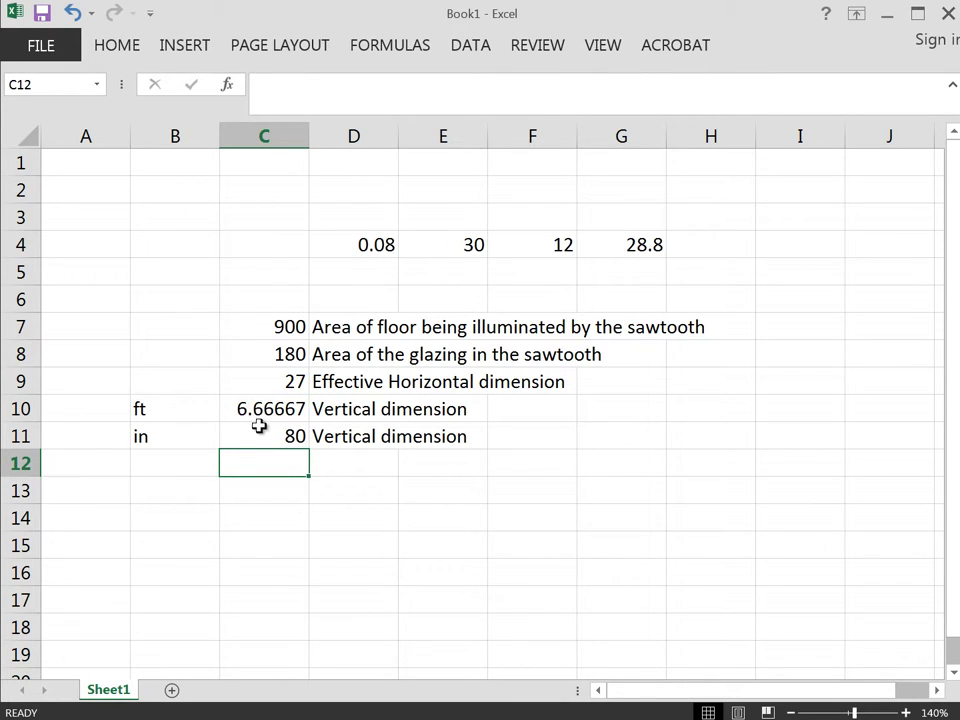
{"action": "left_click", "coordinate": [262, 412]}
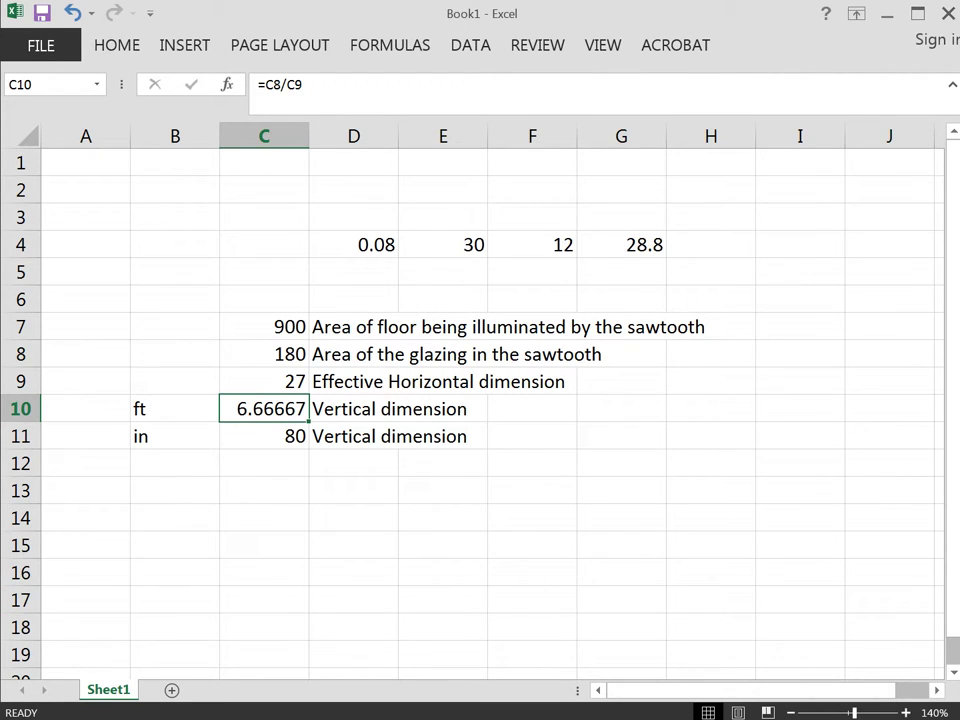
- Switch to the AutoCAD roof section drawing and focus on the head of the glazing where it meets the roof truss
{"action": "key", "text": "alt+Tab"}
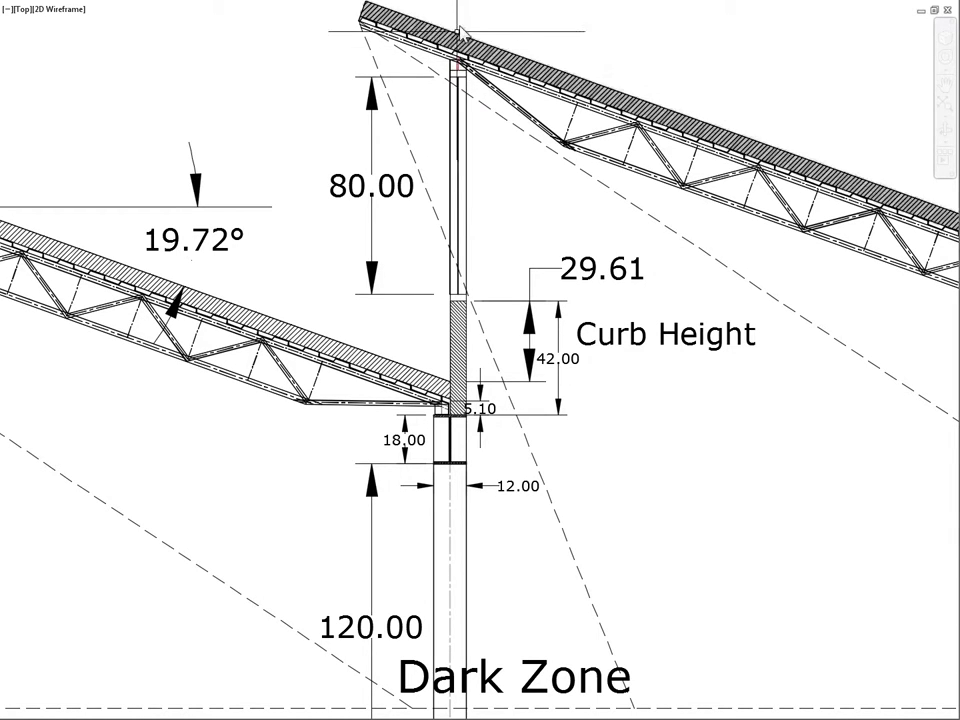
{"action": "scroll", "coordinate": [460, 25], "scroll_direction": "up", "scroll_amount": 5}
{"action": "scroll", "coordinate": [460, 25], "scroll_direction": "up", "scroll_amount": 2}
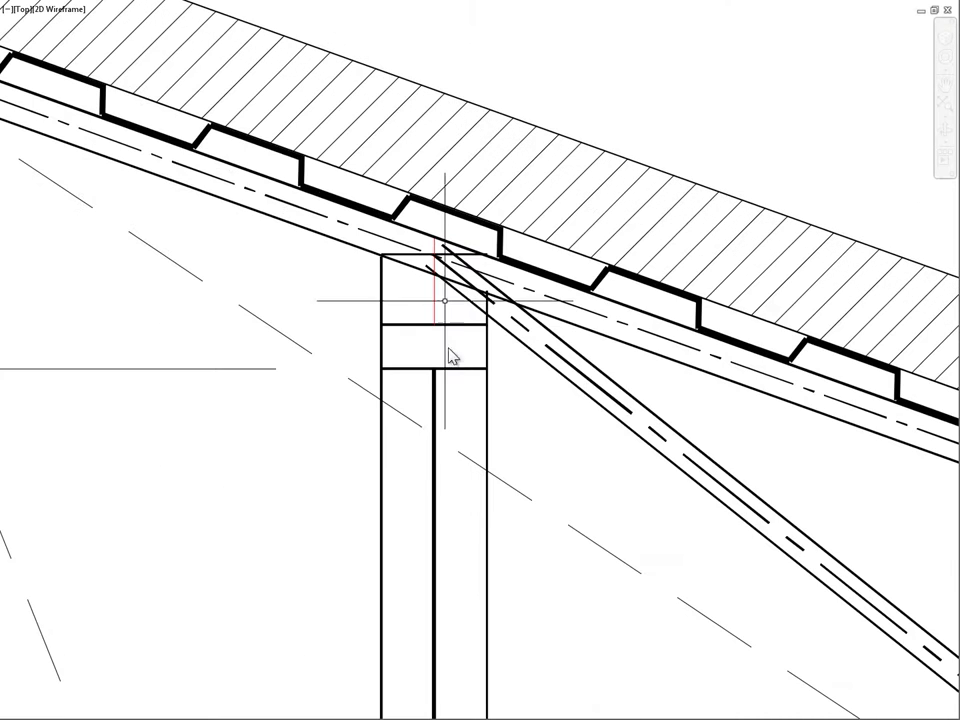
{"action": "left_click", "coordinate": [434, 241]}
{"action": "left_click", "coordinate": [434, 322]}
{"action": "key", "text": "Escape"}
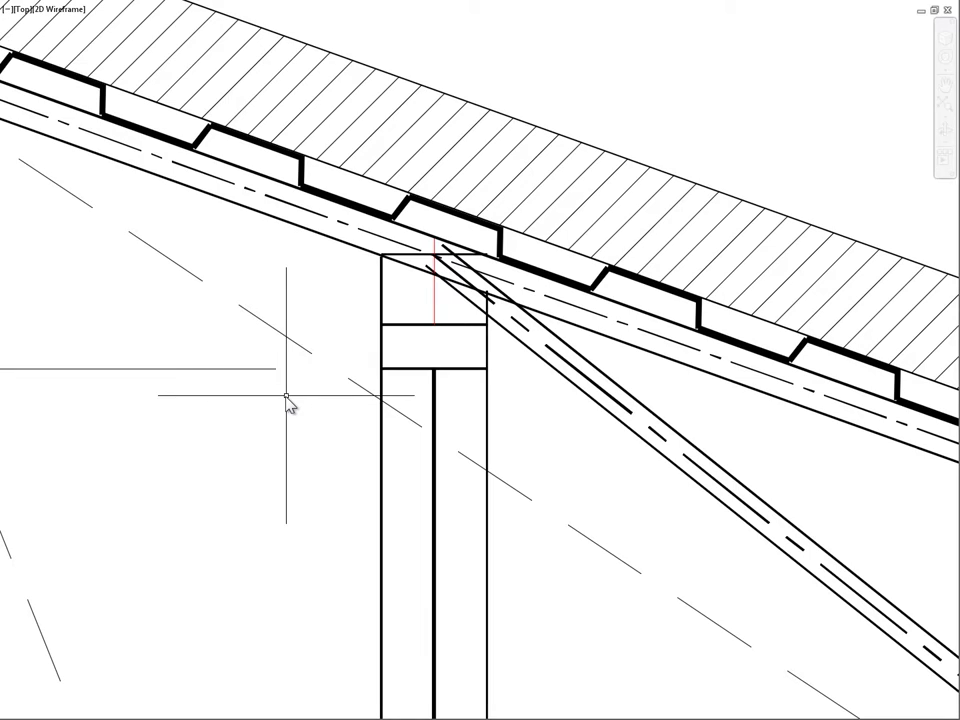
- Add a vertical linear dimension for the red line between the roof deck and the glazing head frame, placed beside the roof section
{"action": "type", "text": "dimal"}
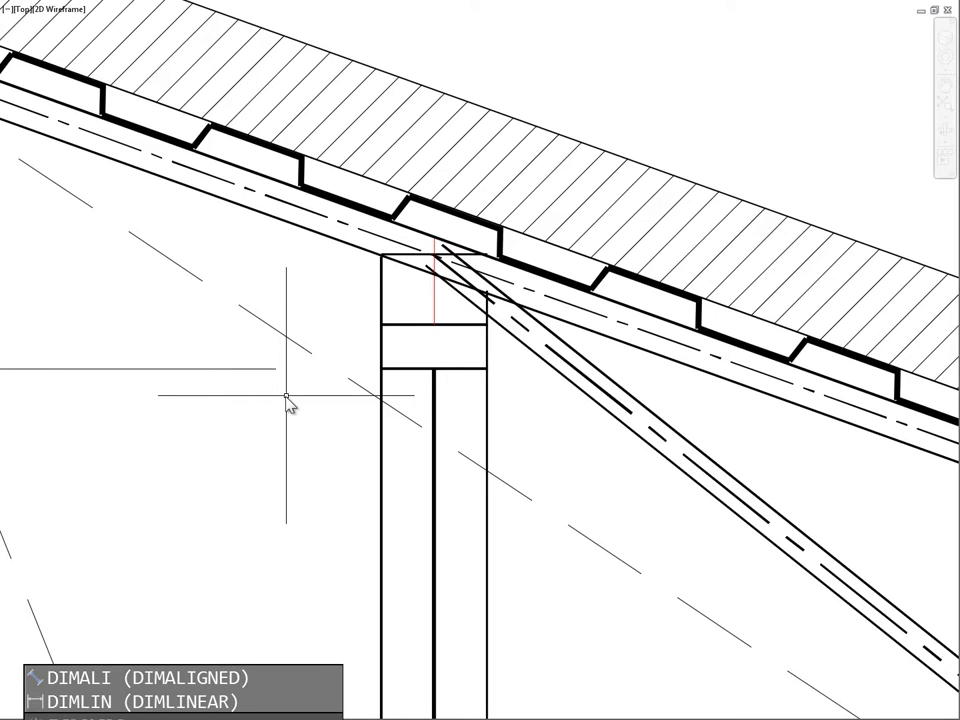
{"action": "key", "text": "BackSpace"}
{"action": "key", "text": "BackSpace"}
{"action": "key", "text": "Down"}
{"action": "key", "text": "Return"}
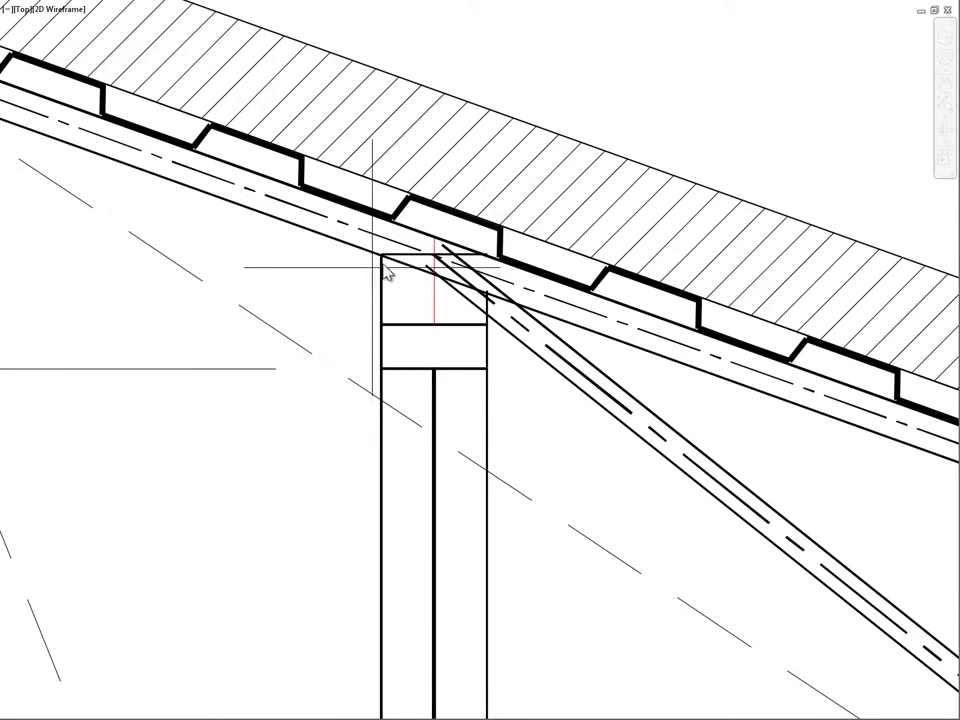
{"action": "left_click", "coordinate": [434, 238]}
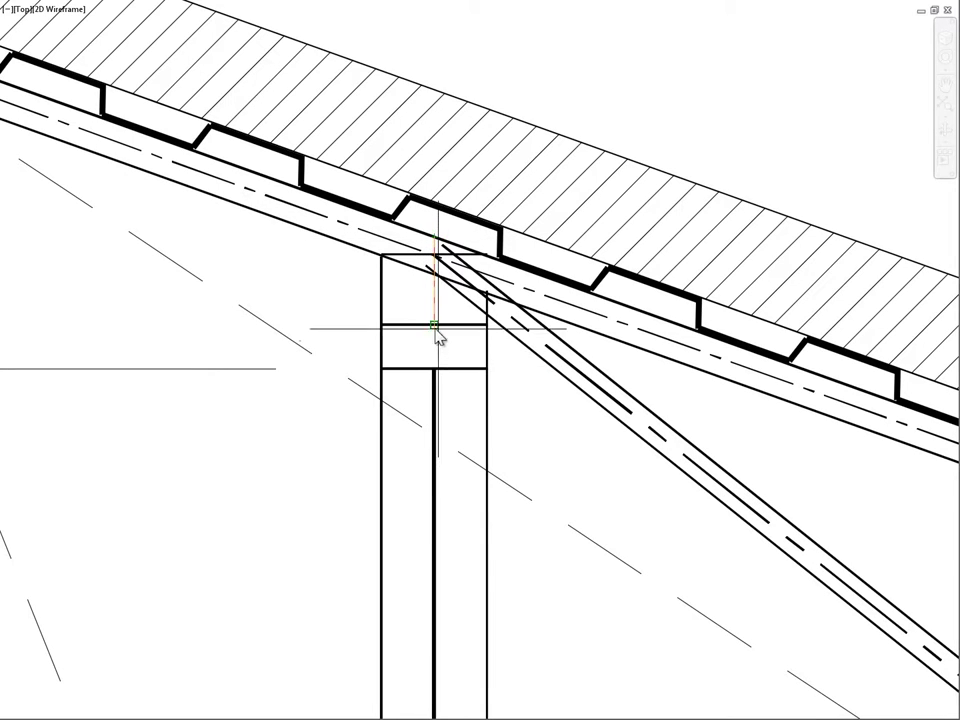
{"action": "left_click", "coordinate": [434, 325]}
{"action": "left_click", "coordinate": [205, 306]}
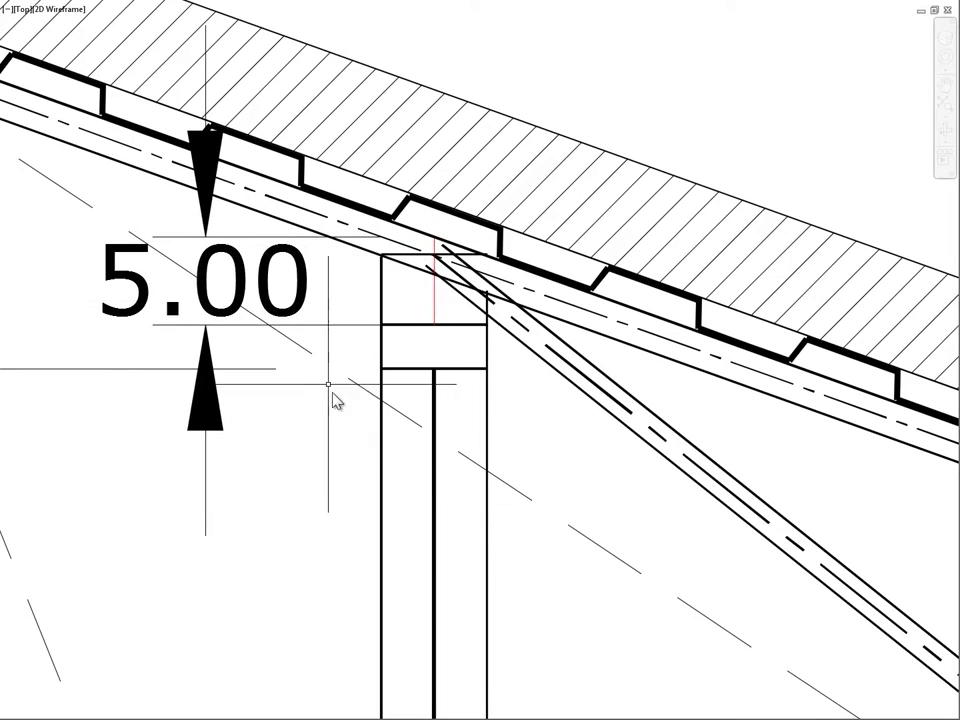
- Start another linear dimension at the glazing head
{"action": "key", "text": "Return"}
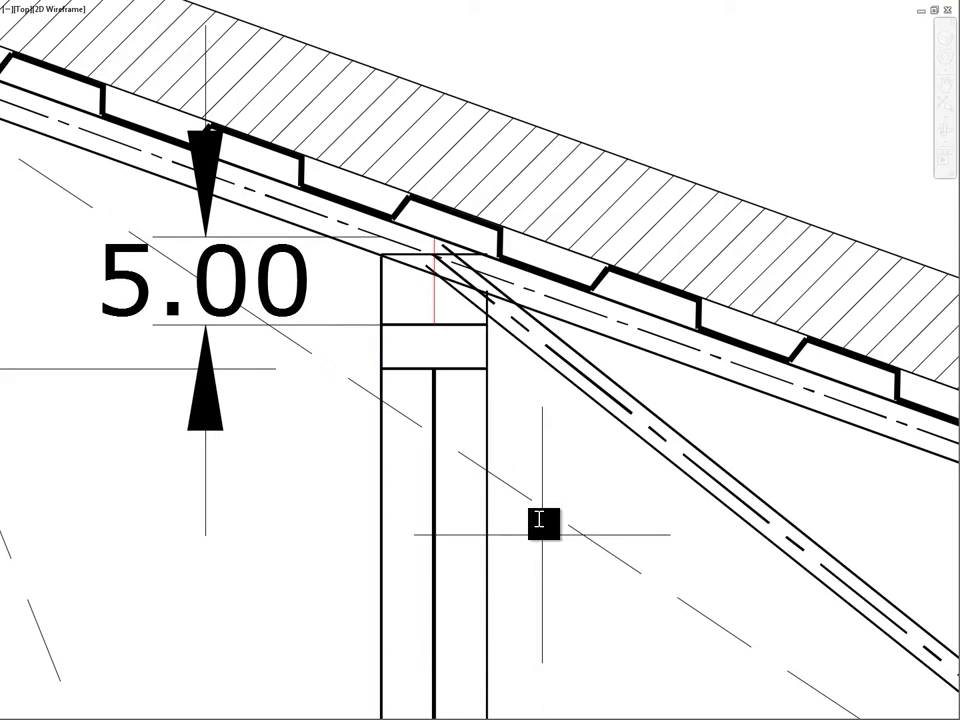